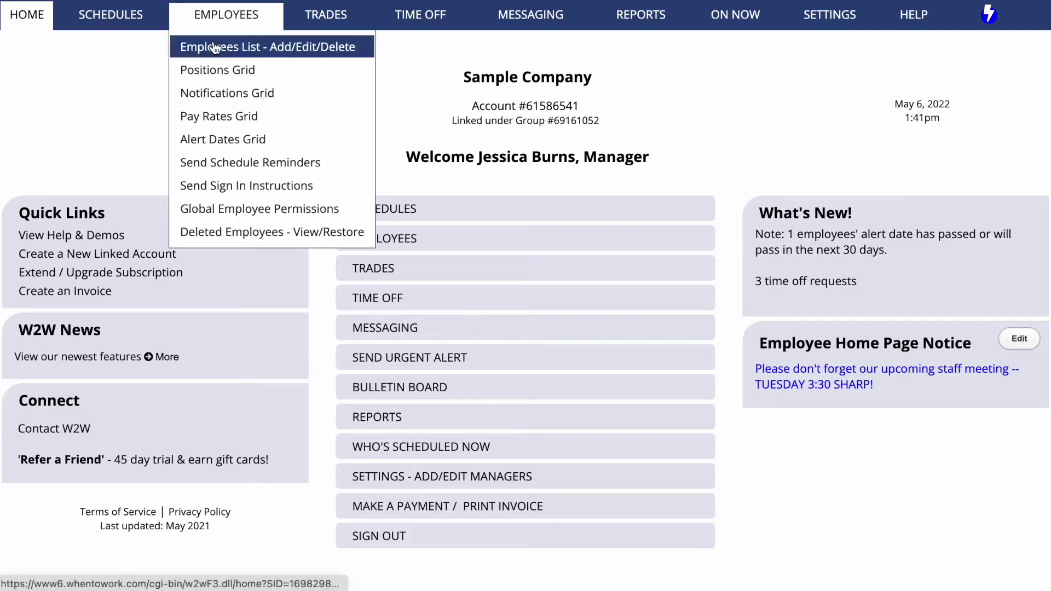
Open the Employee Positions grid from the EMPLOYEES menu
{"action": "left_click", "coordinate": [217, 73]}
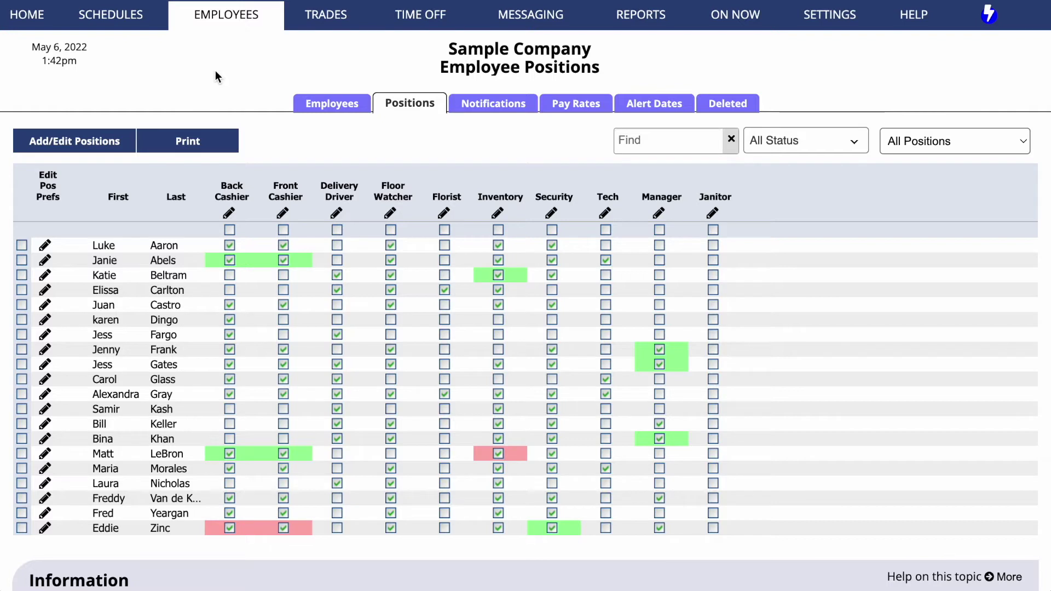
Tick Janitor for the fourth, fifth and sixteenth-row employees and save the grid changes
{"action": "left_click", "coordinate": [713, 290]}
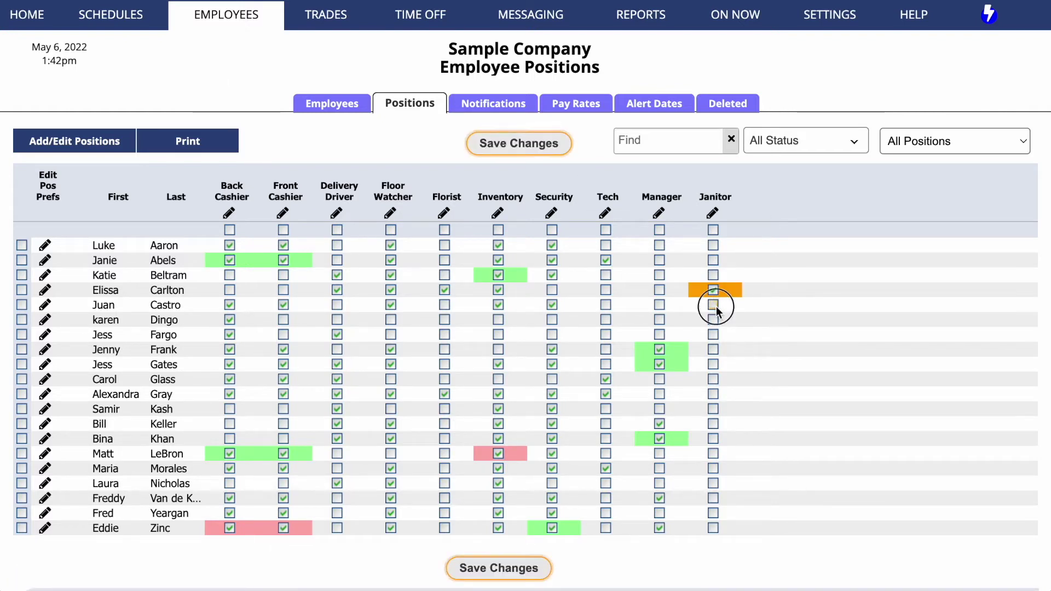
{"action": "left_click", "coordinate": [713, 305]}
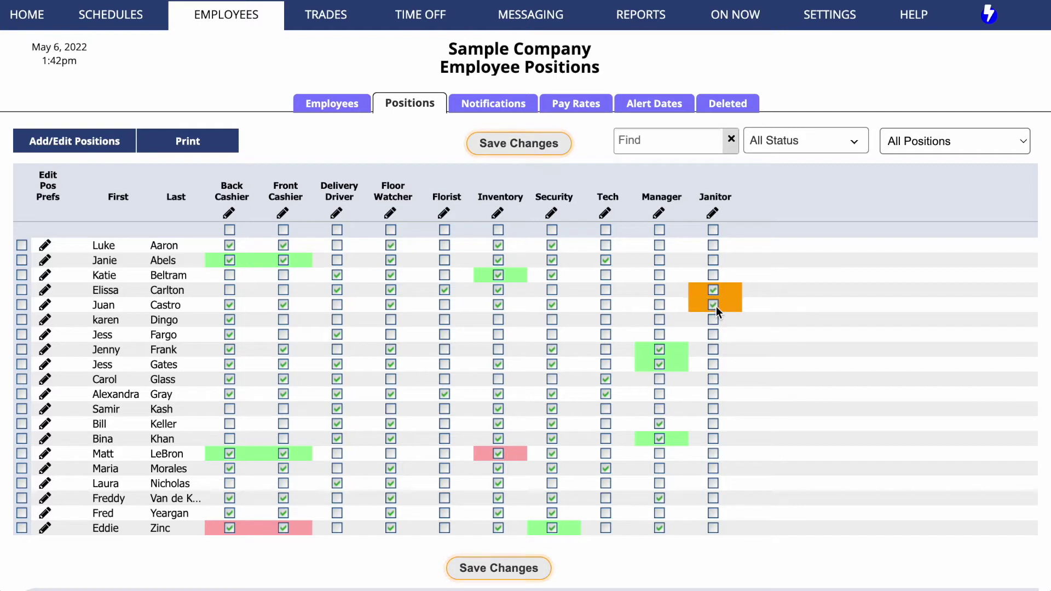
{"action": "left_click", "coordinate": [713, 468]}
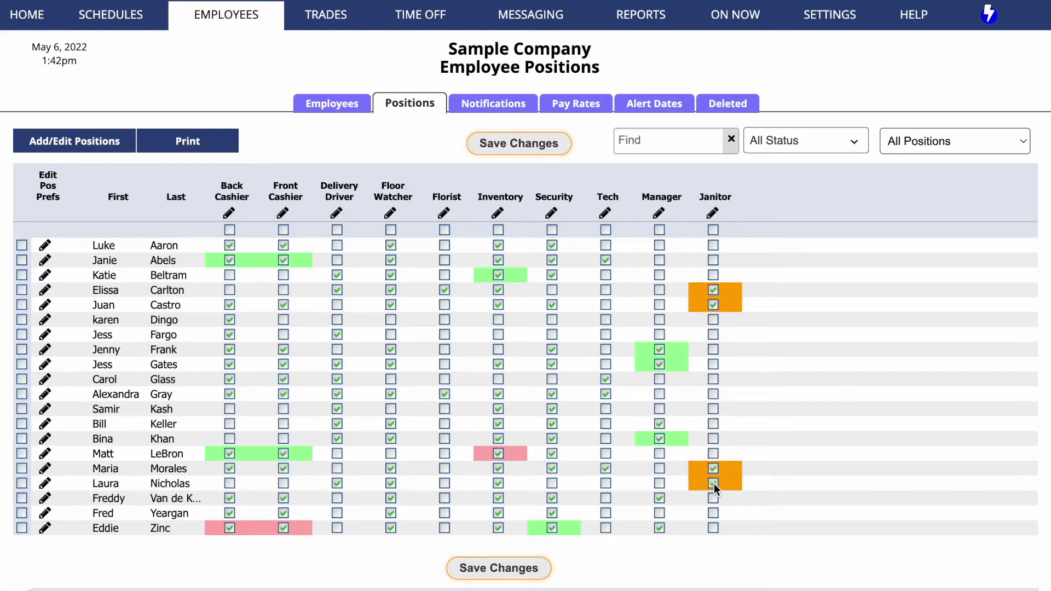
{"action": "left_click", "coordinate": [506, 147]}
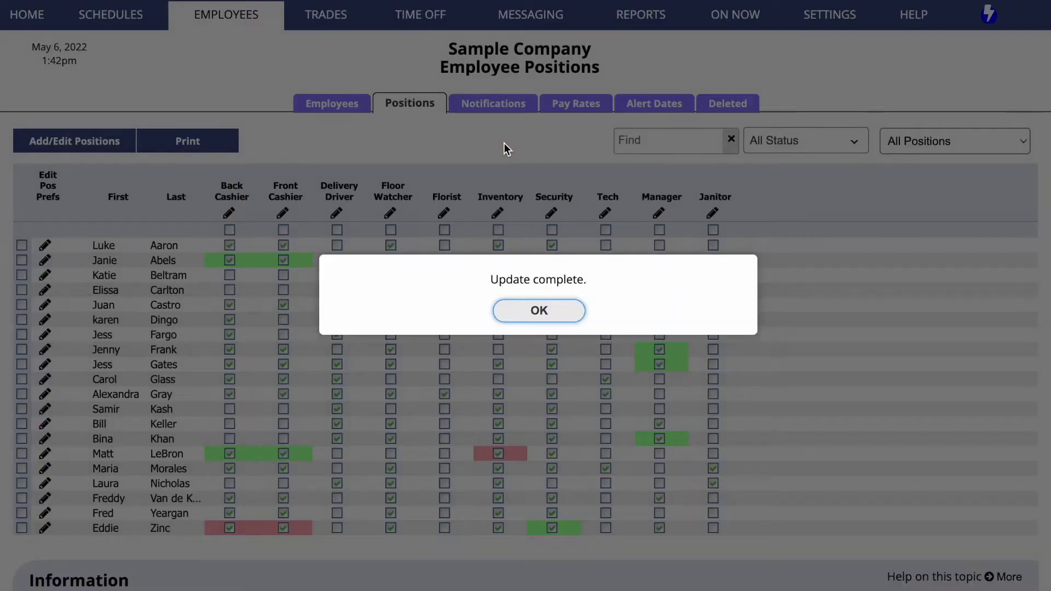
{"action": "left_click", "coordinate": [530, 311]}
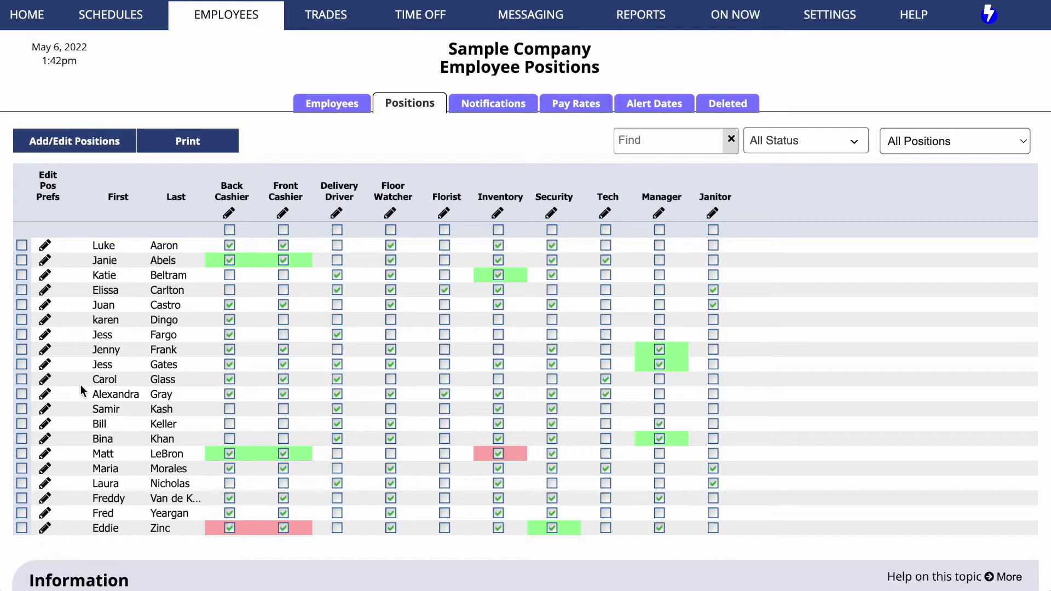
Open the twelfth-row employee's position preferences and cycle Inventory back to no preference
{"action": "left_click", "coordinate": [45, 412]}
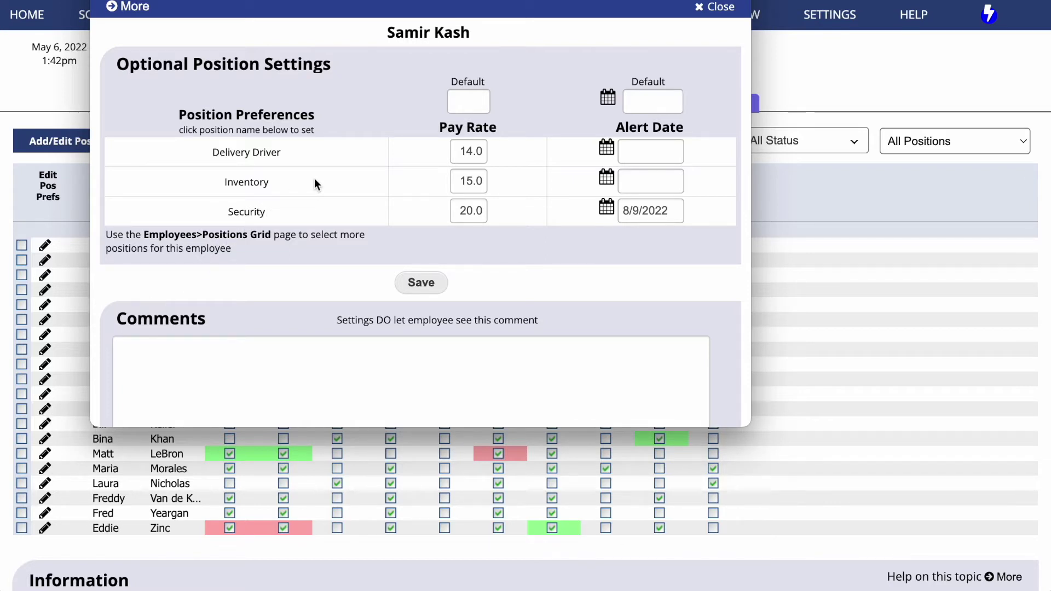
{"action": "left_click", "coordinate": [346, 180]}
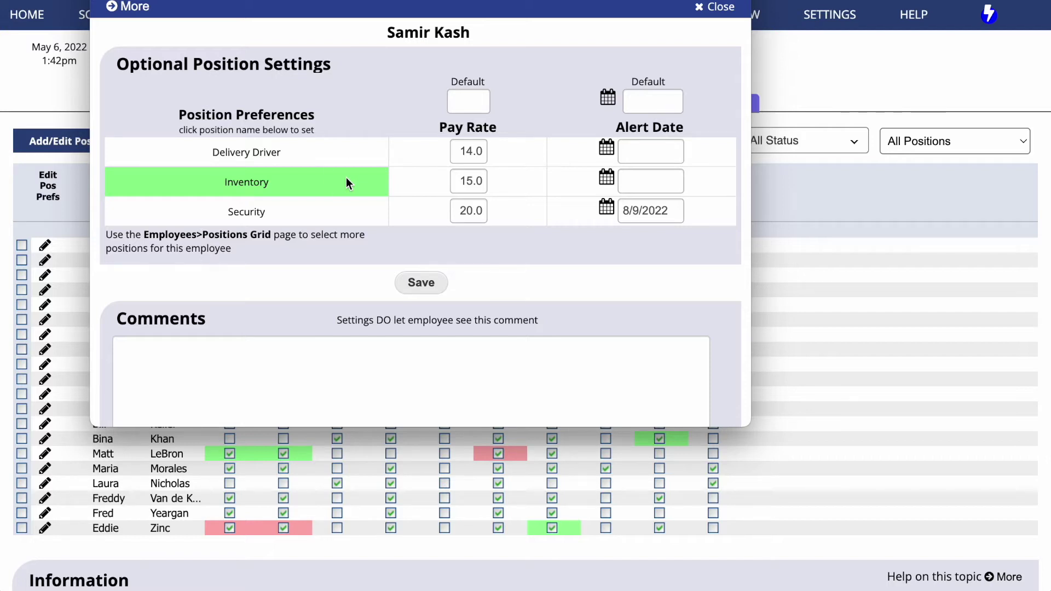
{"action": "left_click", "coordinate": [346, 179]}
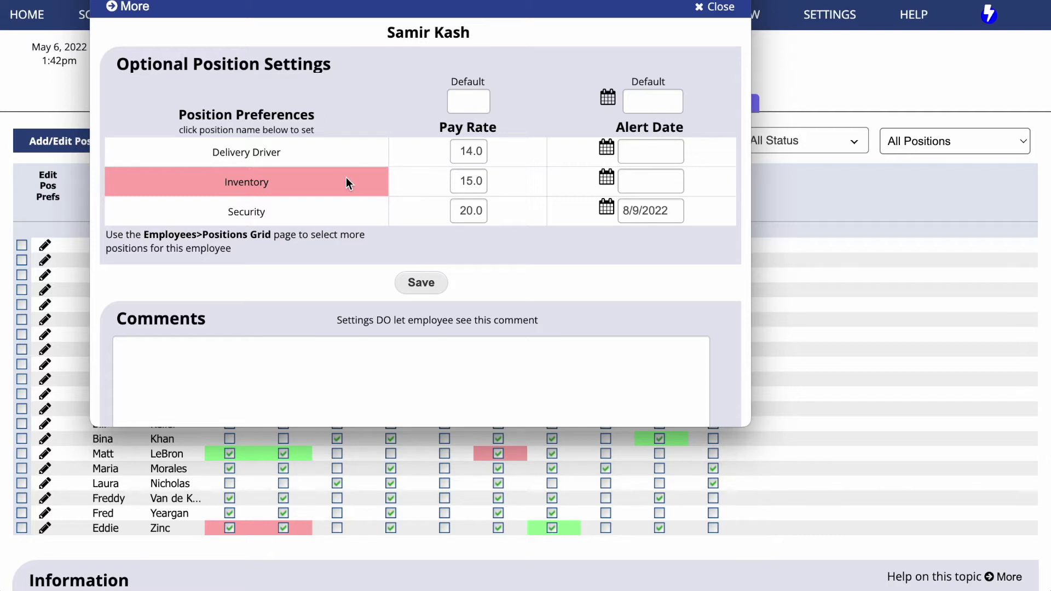
{"action": "left_click", "coordinate": [346, 179]}
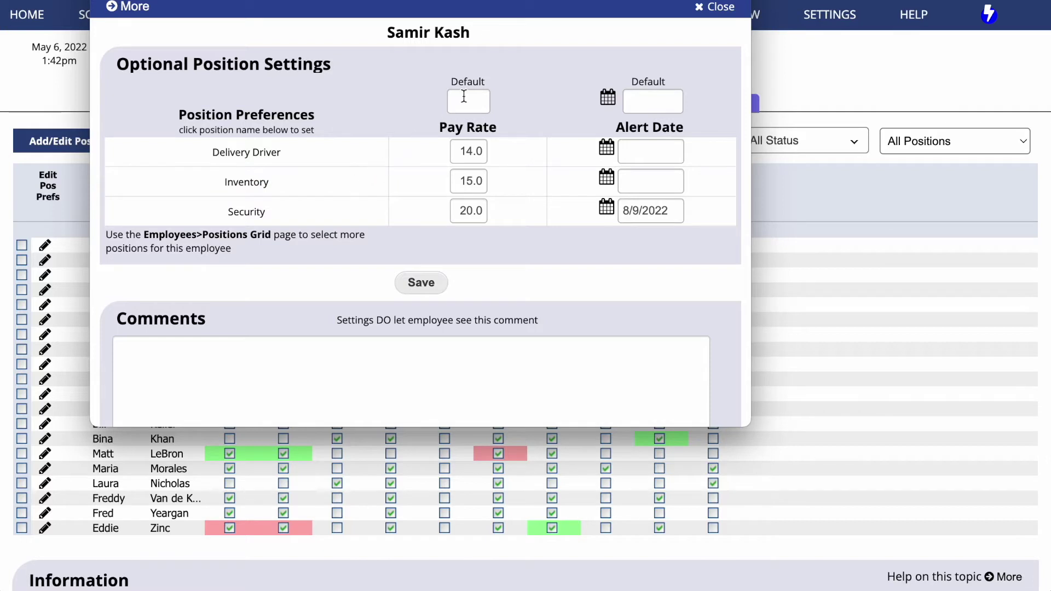
Change the employee's Delivery Driver pay rate to 14.5
{"action": "left_click", "coordinate": [484, 94]}
{"action": "double_click", "coordinate": [478, 153]}
{"action": "type", "text": "14."}
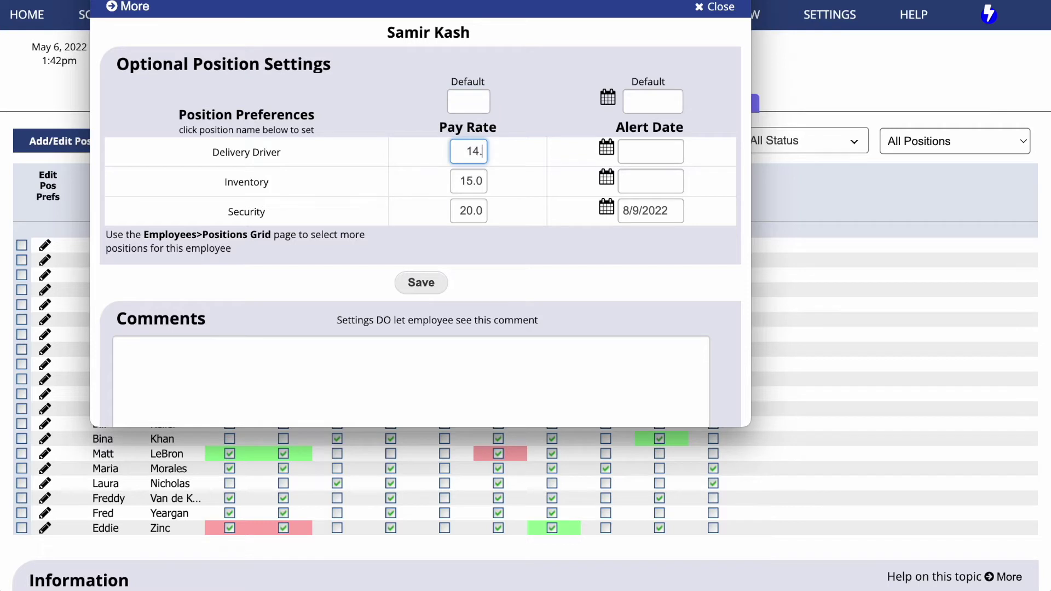
{"action": "type", "text": "5"}
{"action": "key", "text": "Tab"}
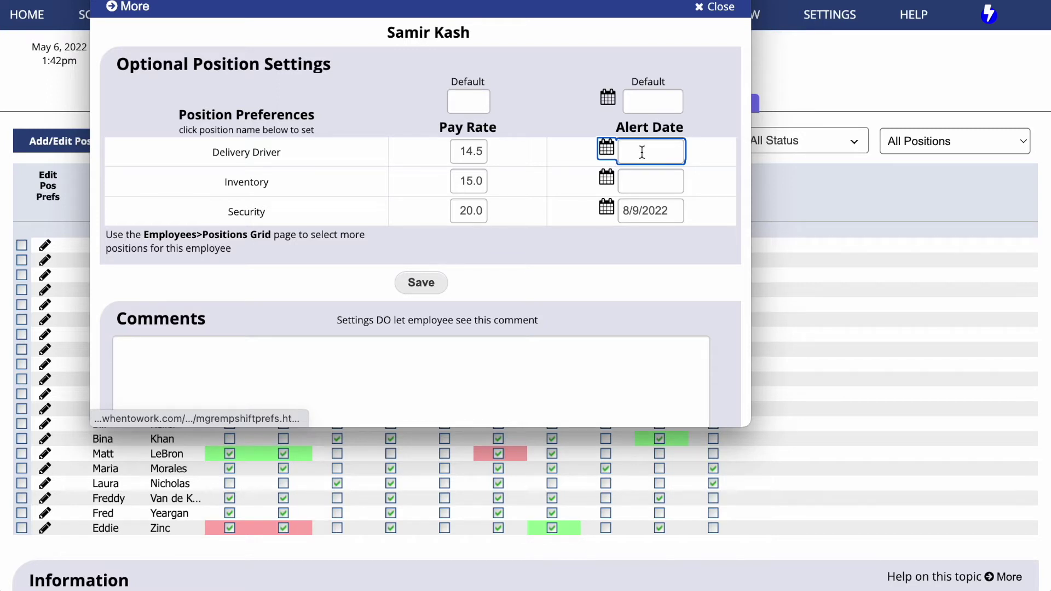
Set the Security alert date to 8/16/2024, mark Inventory preferred, and save
{"action": "left_click", "coordinate": [676, 213]}
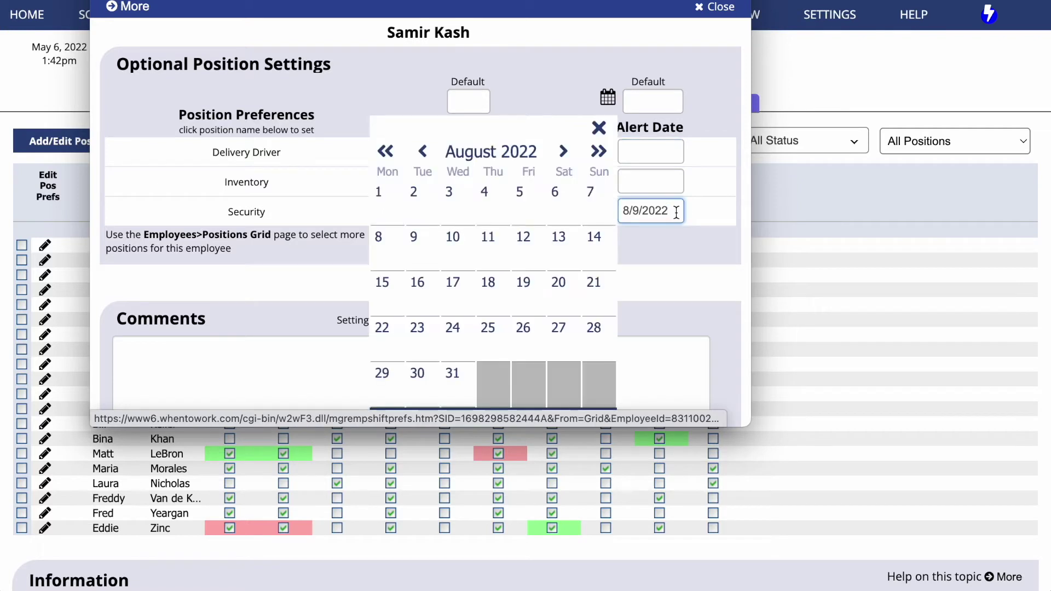
{"action": "left_click", "coordinate": [594, 155]}
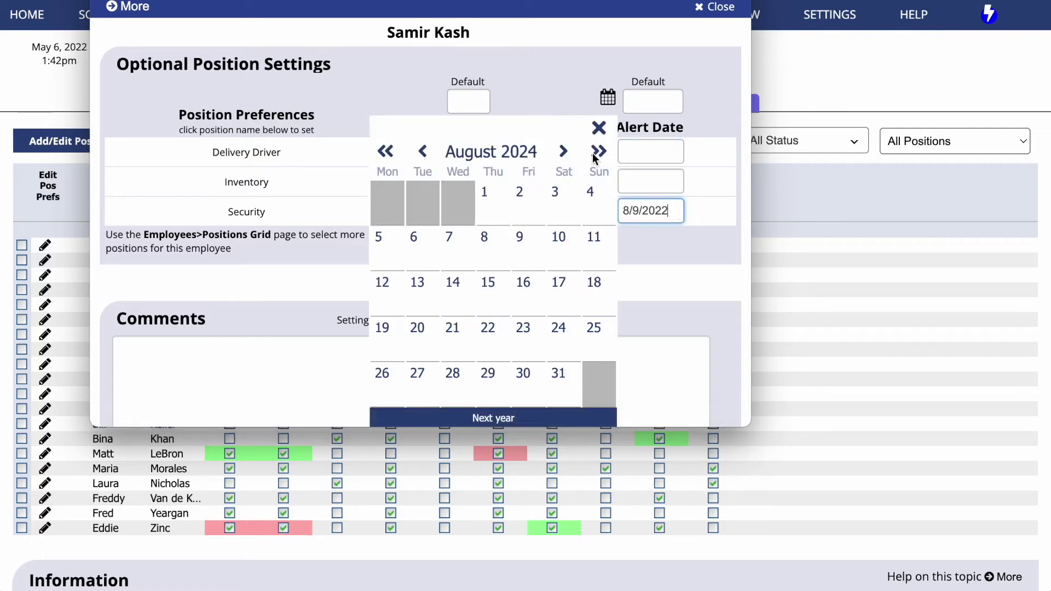
{"action": "left_click", "coordinate": [524, 285]}
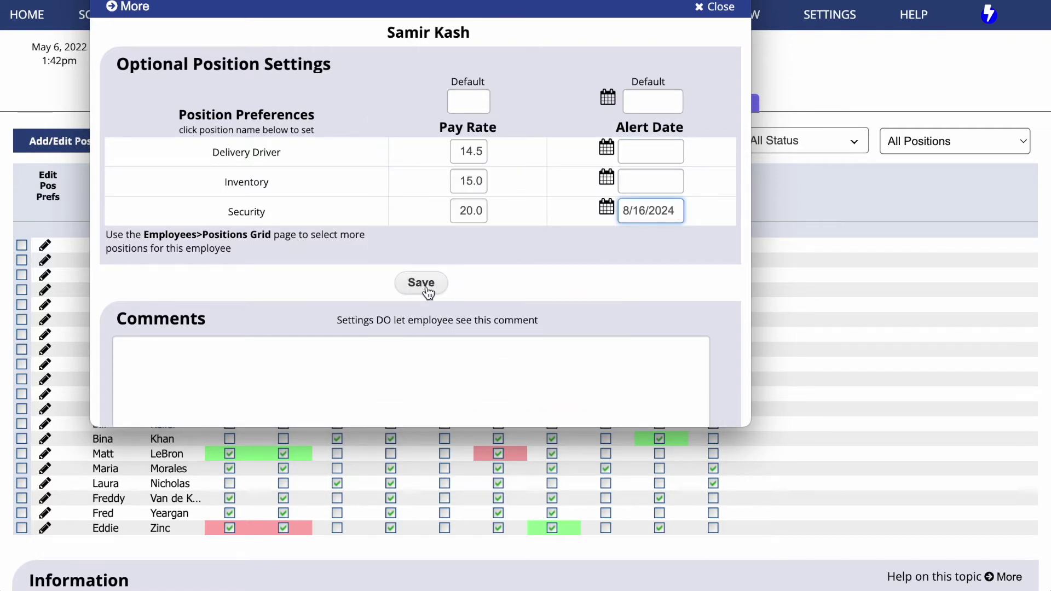
{"action": "left_click", "coordinate": [330, 182]}
{"action": "left_click", "coordinate": [419, 283]}
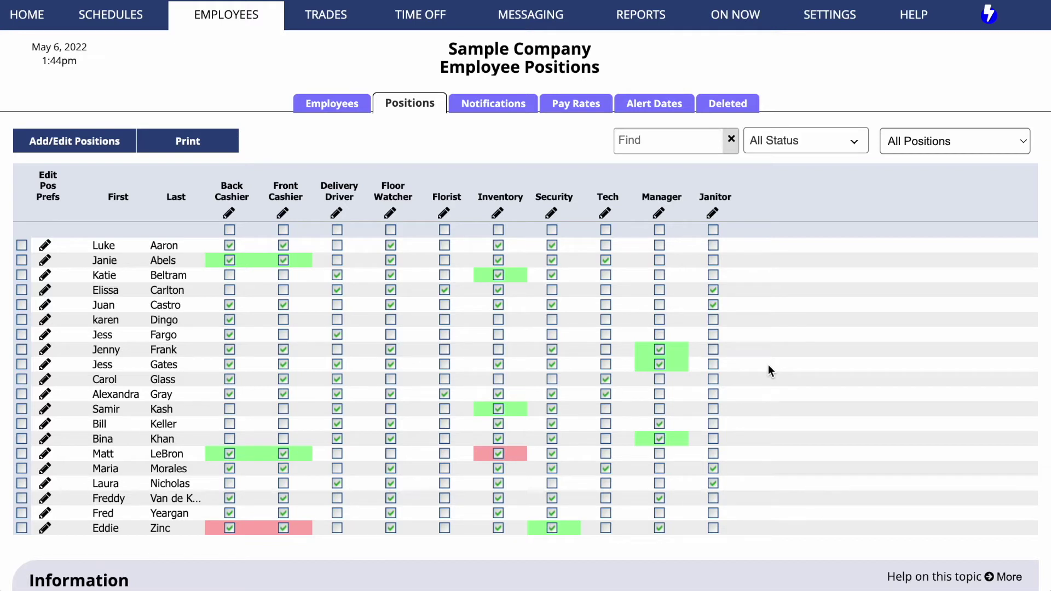
Rename the Tech position to Technician and acknowledge the confirmation
{"action": "left_click", "coordinate": [605, 213]}
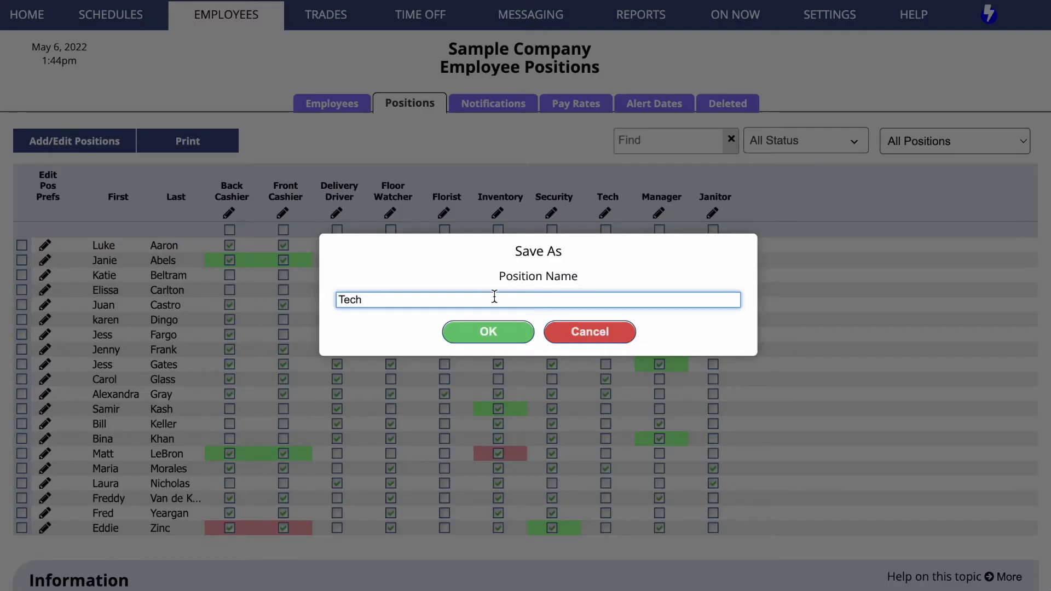
{"action": "type", "text": "nician"}
{"action": "left_click", "coordinate": [480, 328]}
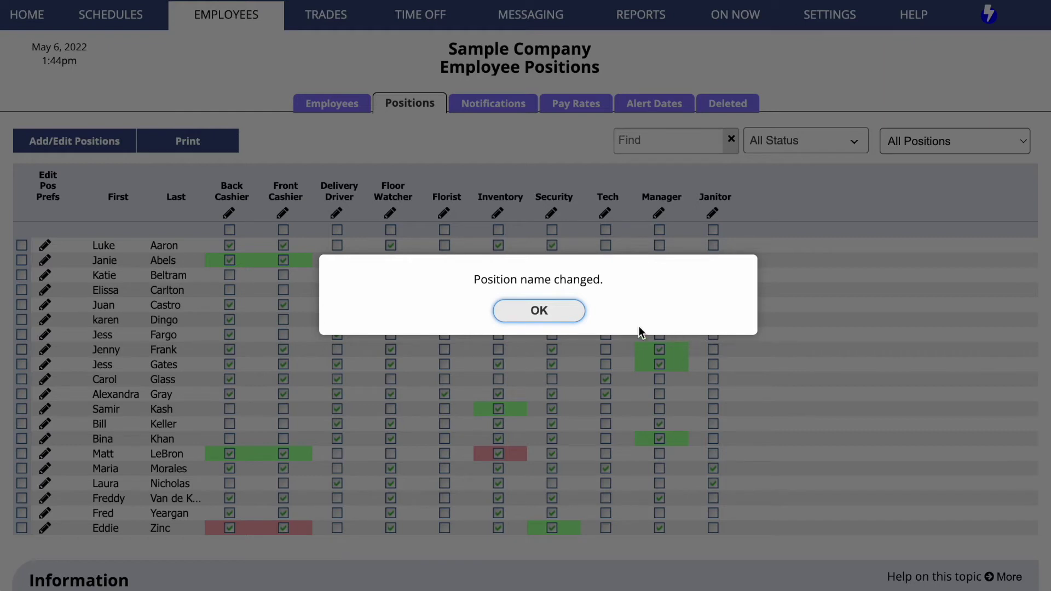
{"action": "left_click", "coordinate": [554, 312]}
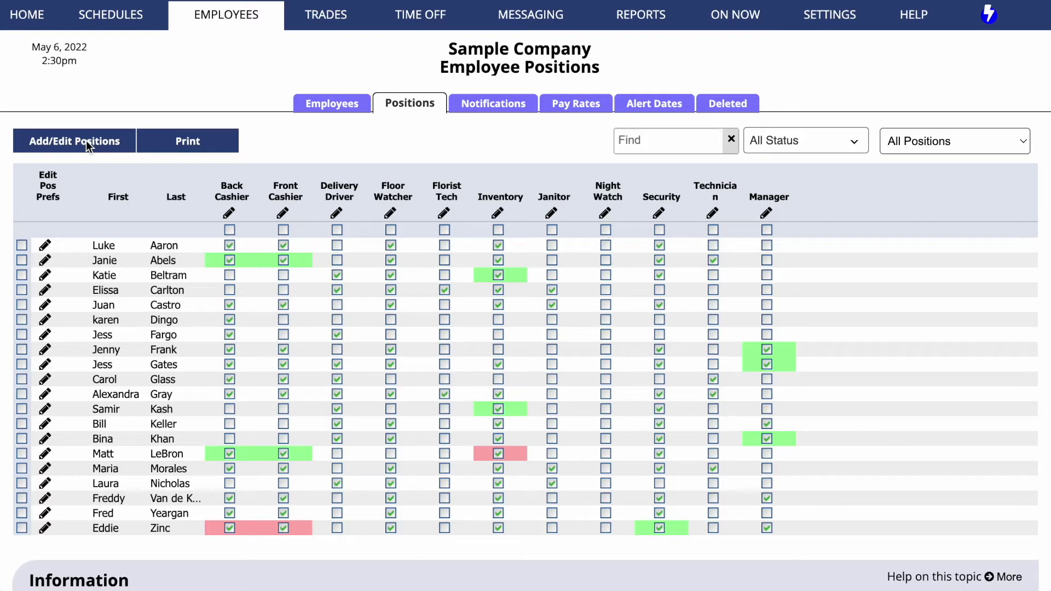
Add a new position named Director, then bring up the Edit / Delete positions list
{"action": "left_click", "coordinate": [86, 140]}
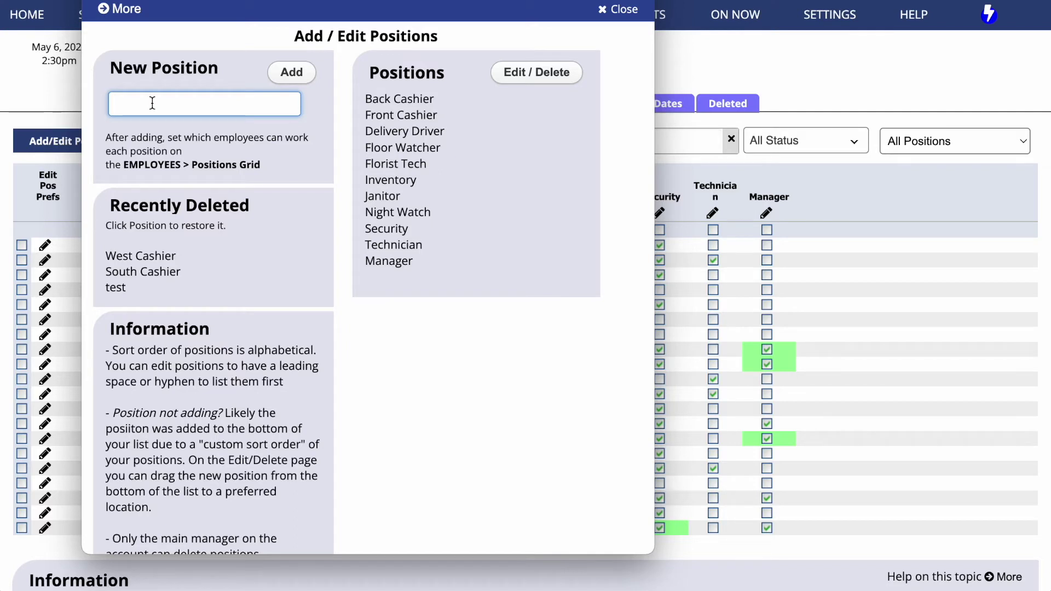
{"action": "type", "text": "Director"}
{"action": "left_click", "coordinate": [290, 75]}
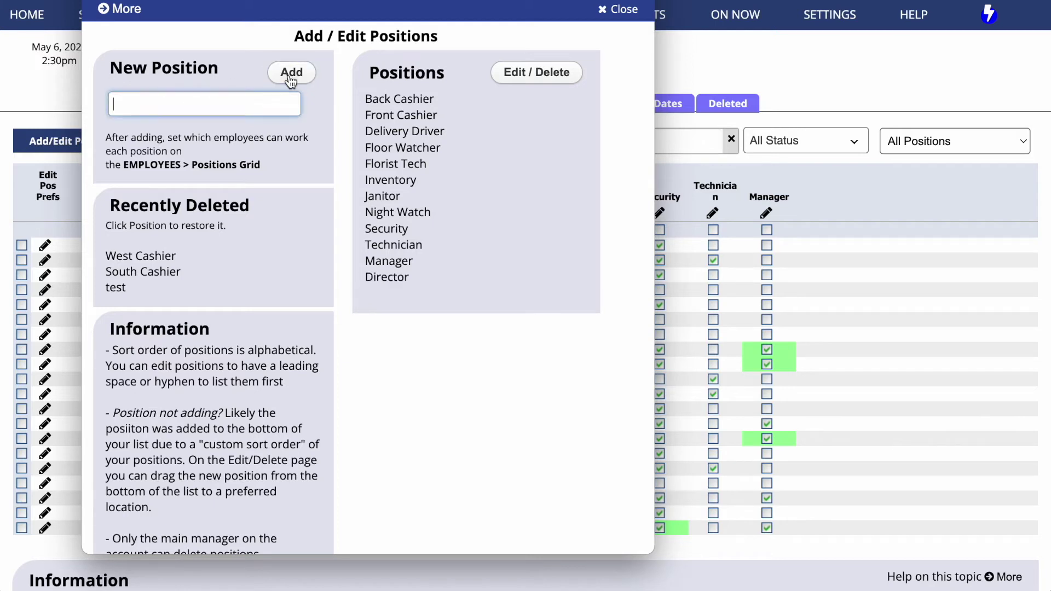
{"action": "left_click", "coordinate": [534, 75]}
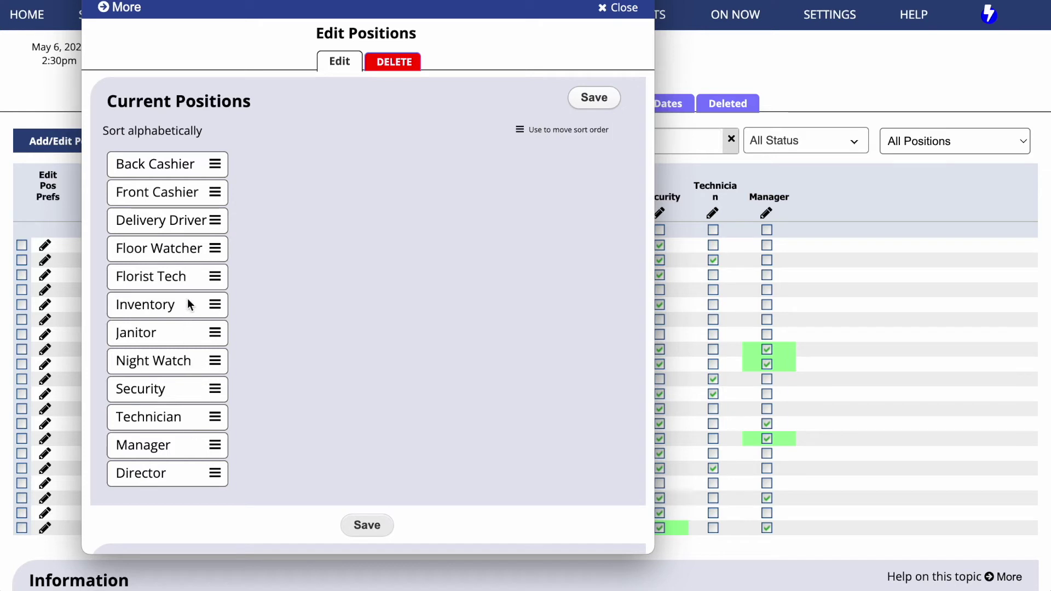
Rename the Florist Tech position to Florist
{"action": "left_click", "coordinate": [189, 279]}
{"action": "left_click_drag", "start_coordinate": [266, 295], "coordinate": [223, 298]}
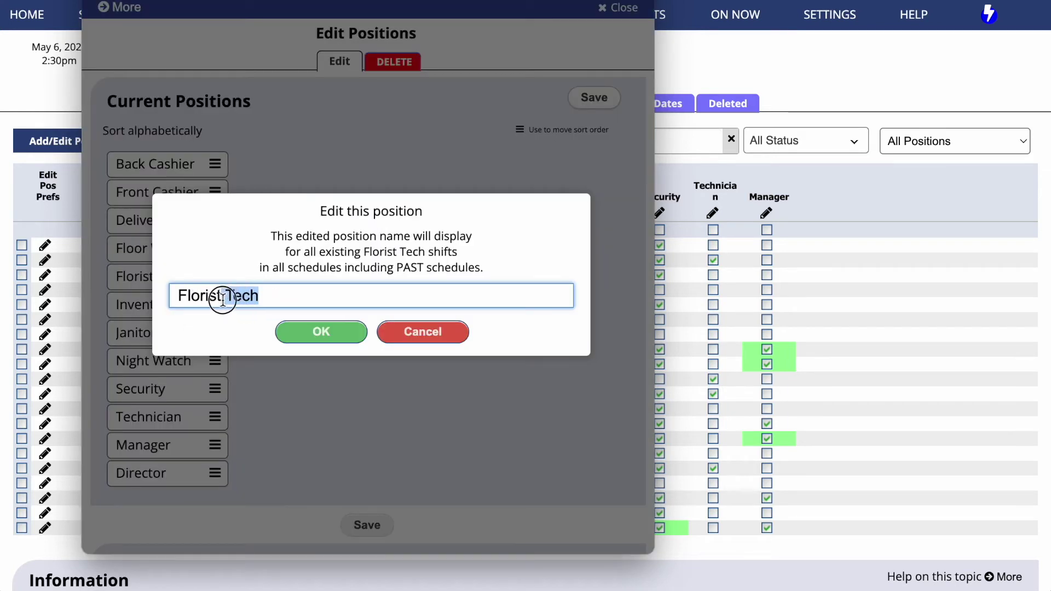
{"action": "key", "text": "BackSpace"}
{"action": "key", "text": "BackSpace"}
{"action": "left_click", "coordinate": [329, 328]}
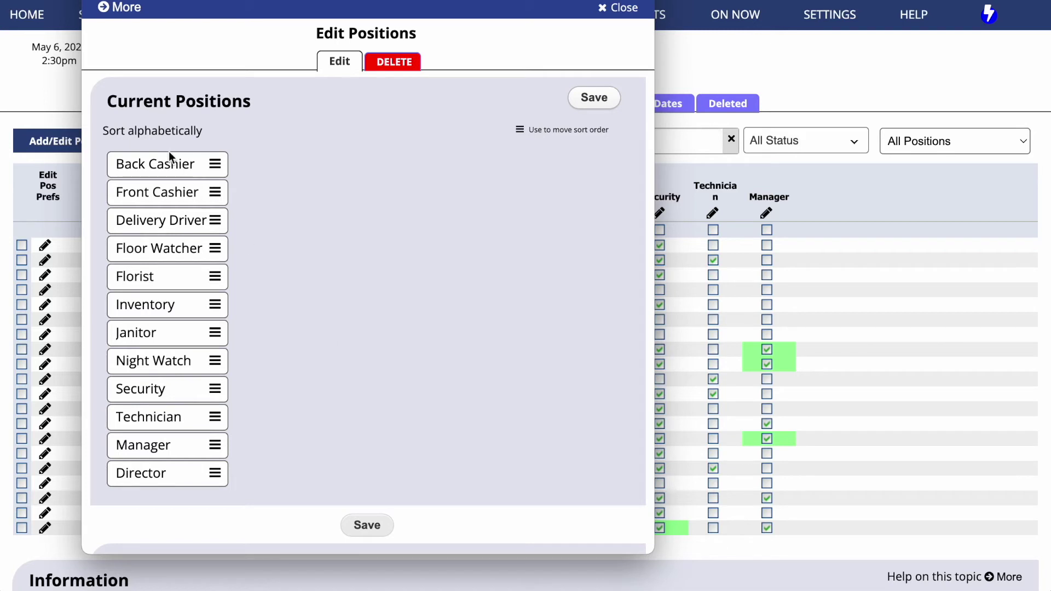
Sort positions alphabetically, move Front Cashier below Back Cashier and Manager last, and save
{"action": "left_click", "coordinate": [156, 133]}
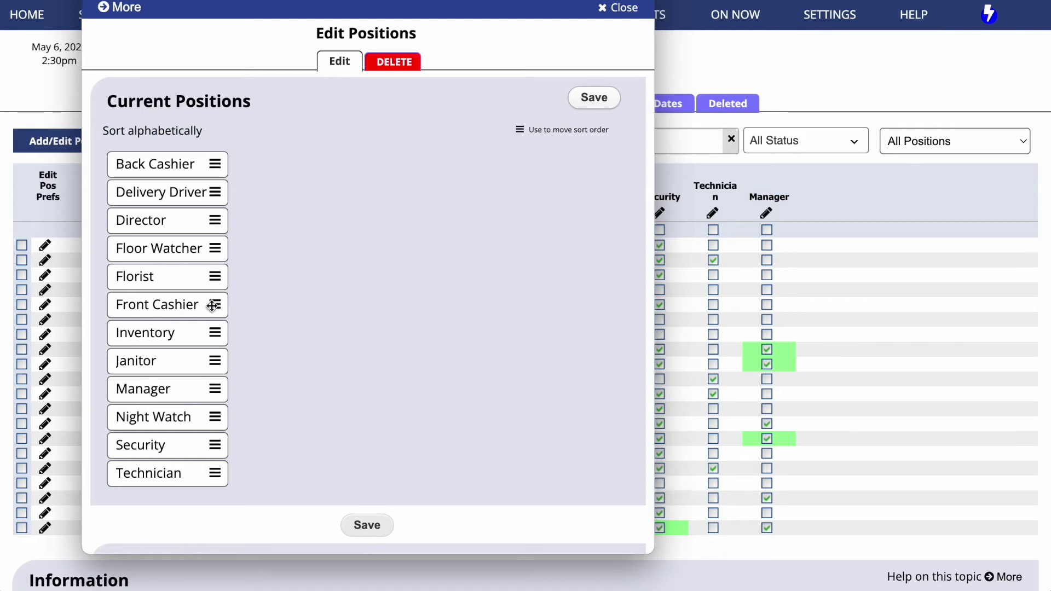
{"action": "left_click_drag", "start_coordinate": [213, 306], "coordinate": [208, 192]}
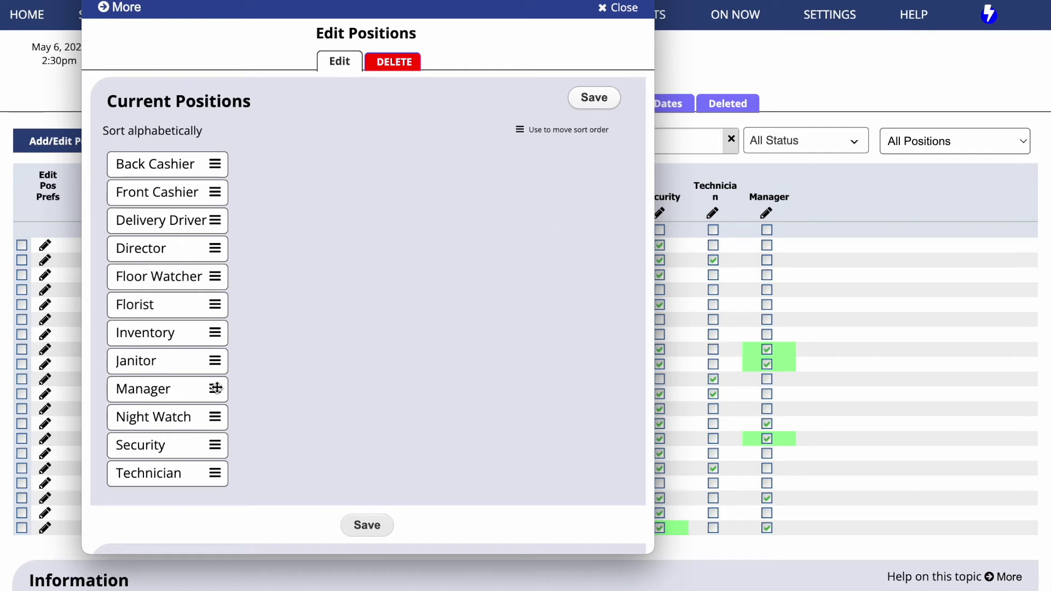
{"action": "left_click_drag", "start_coordinate": [216, 387], "coordinate": [217, 497]}
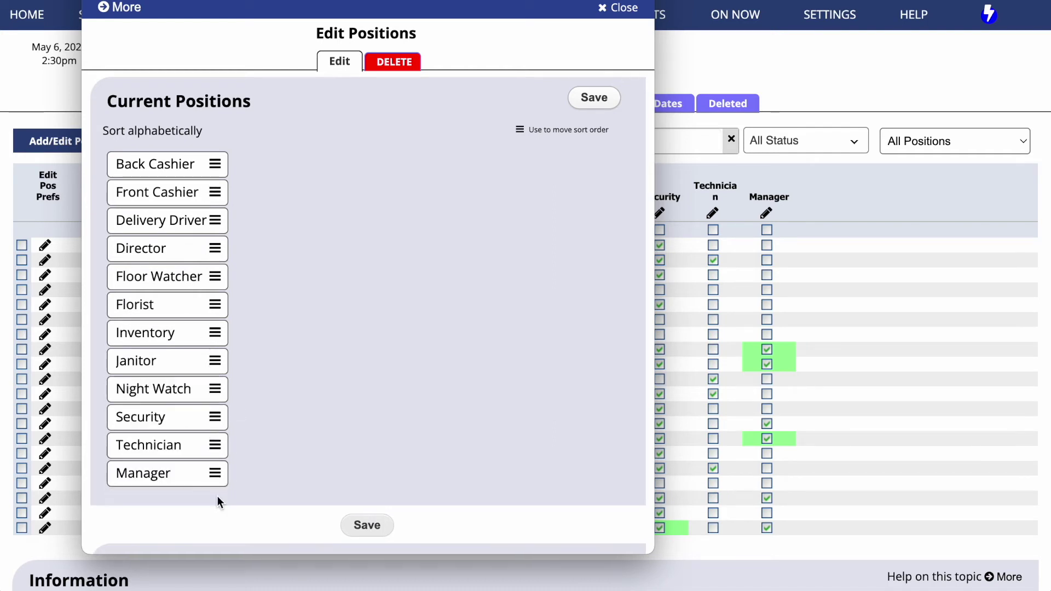
{"action": "left_click", "coordinate": [362, 527]}
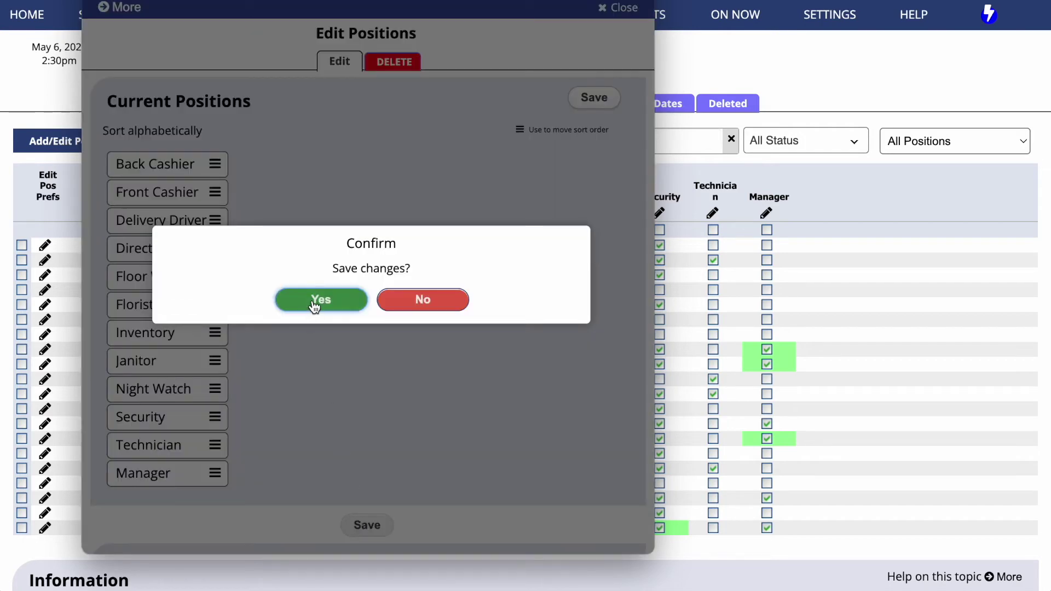
{"action": "left_click", "coordinate": [312, 301]}
{"action": "left_click", "coordinate": [337, 298]}
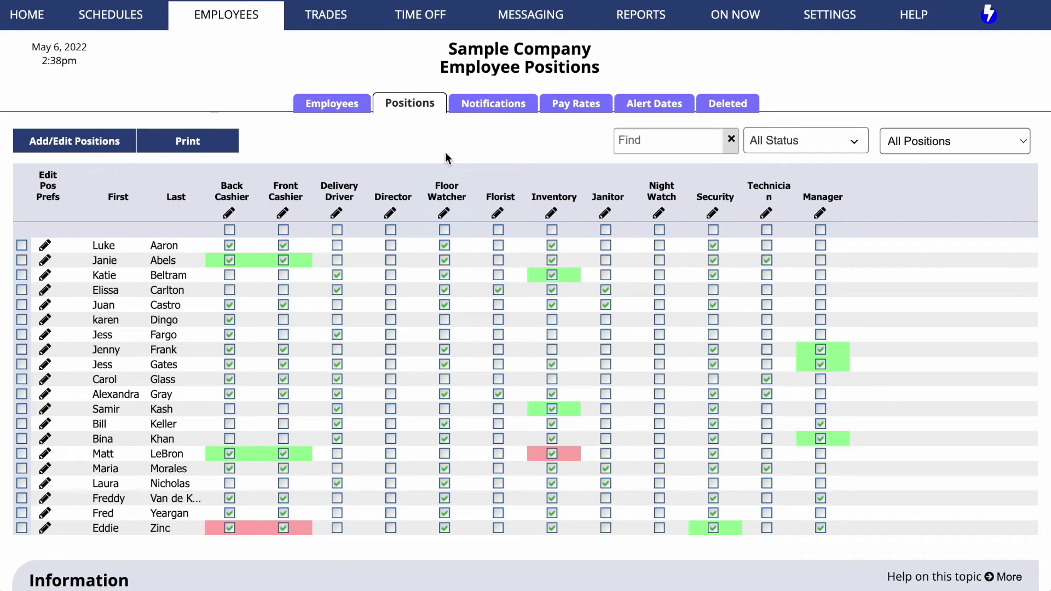
{"action": "left_click", "coordinate": [90, 150]}
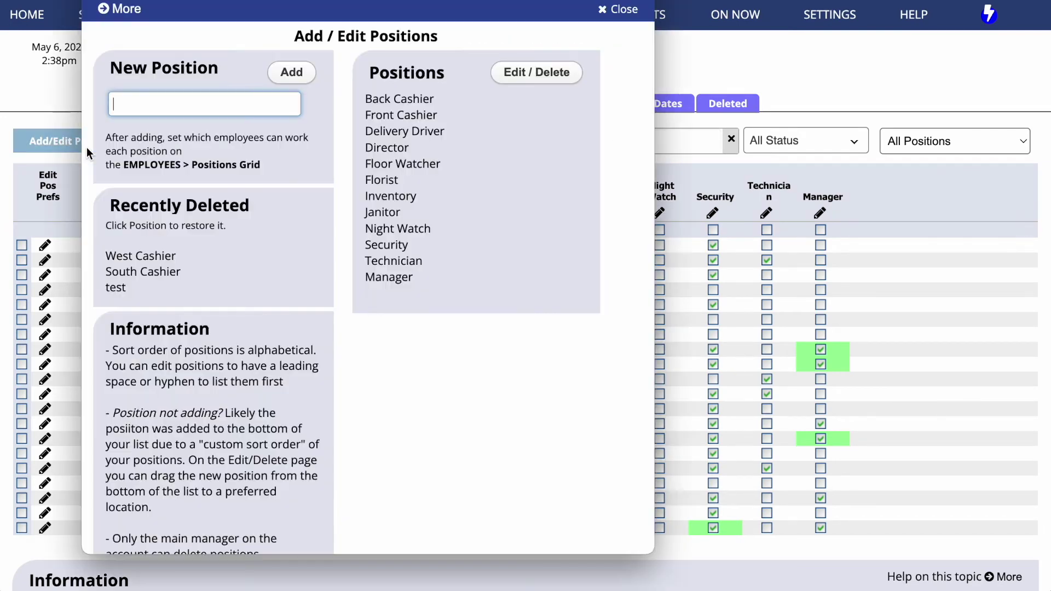
Go to the Edit / Delete positions list and switch to its DELETE tab
{"action": "left_click", "coordinate": [535, 72]}
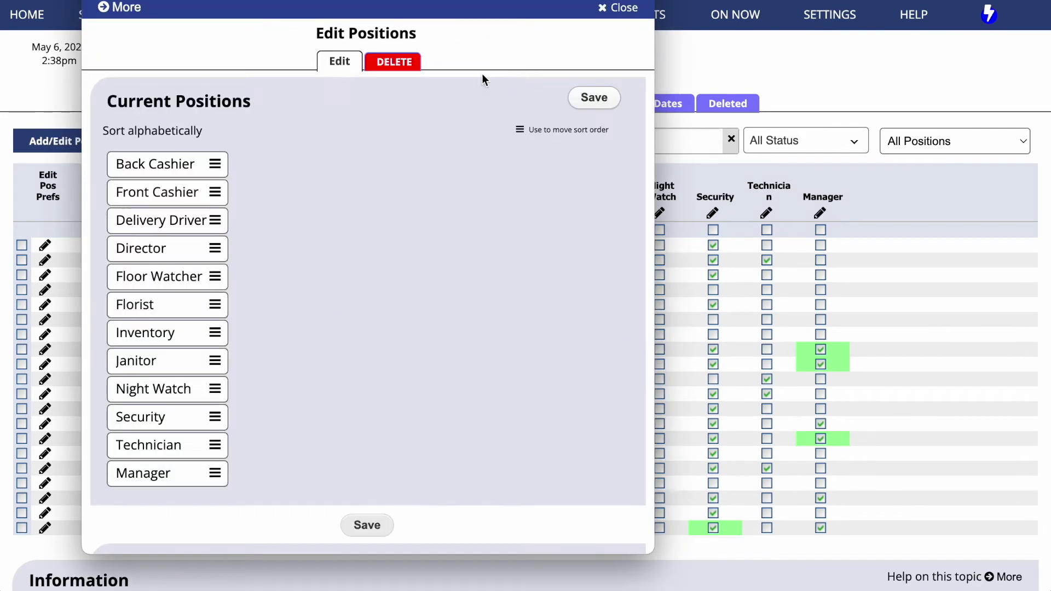
{"action": "left_click", "coordinate": [391, 64]}
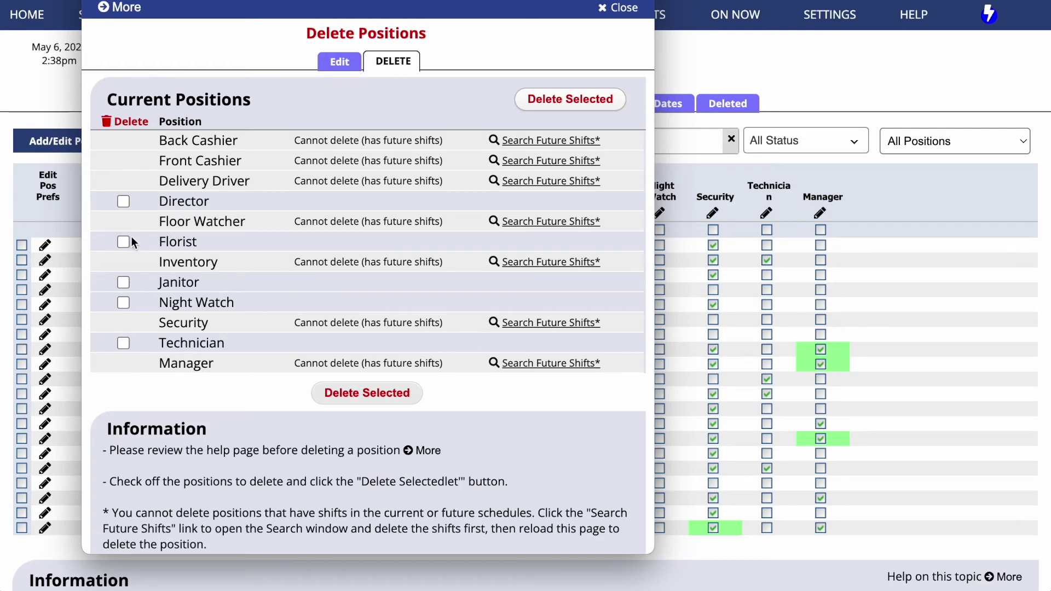
Check Director, delete the selected position and confirm the deletion
{"action": "left_click", "coordinate": [124, 202]}
{"action": "left_click", "coordinate": [359, 395]}
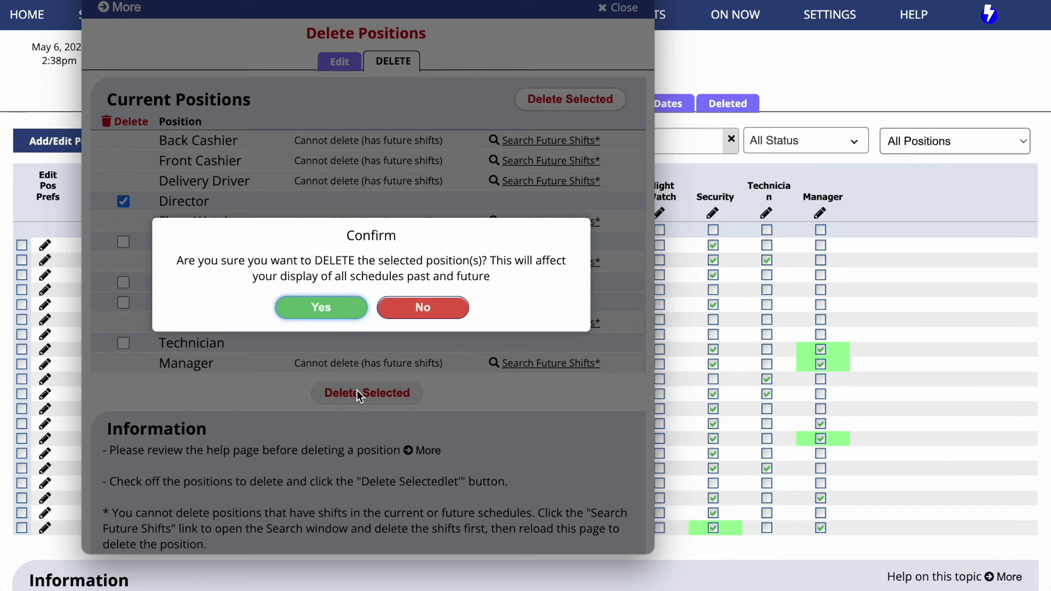
{"action": "left_click", "coordinate": [320, 308]}
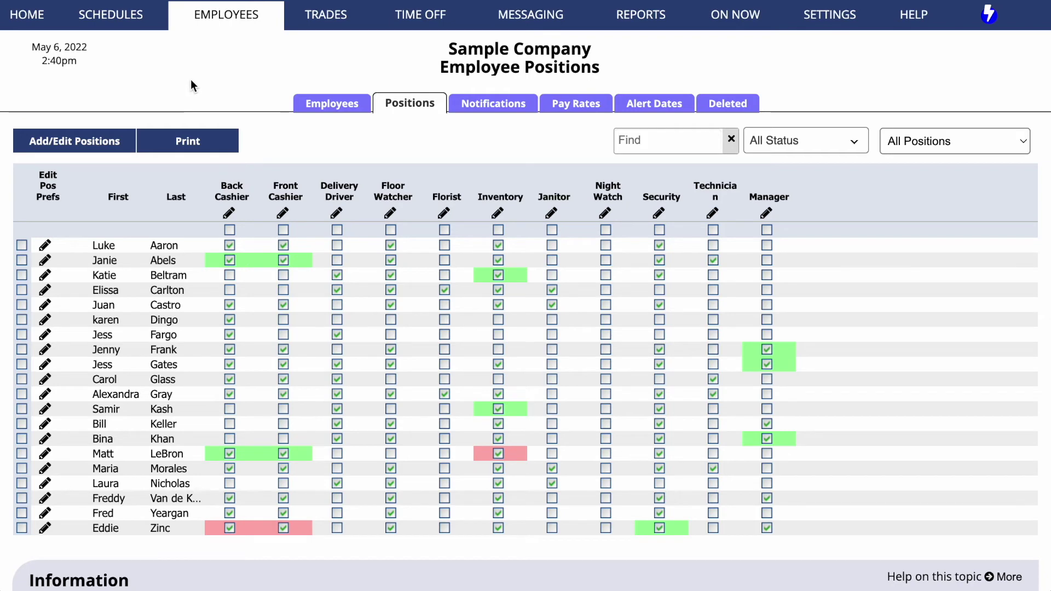
{"action": "left_click", "coordinate": [106, 138]}
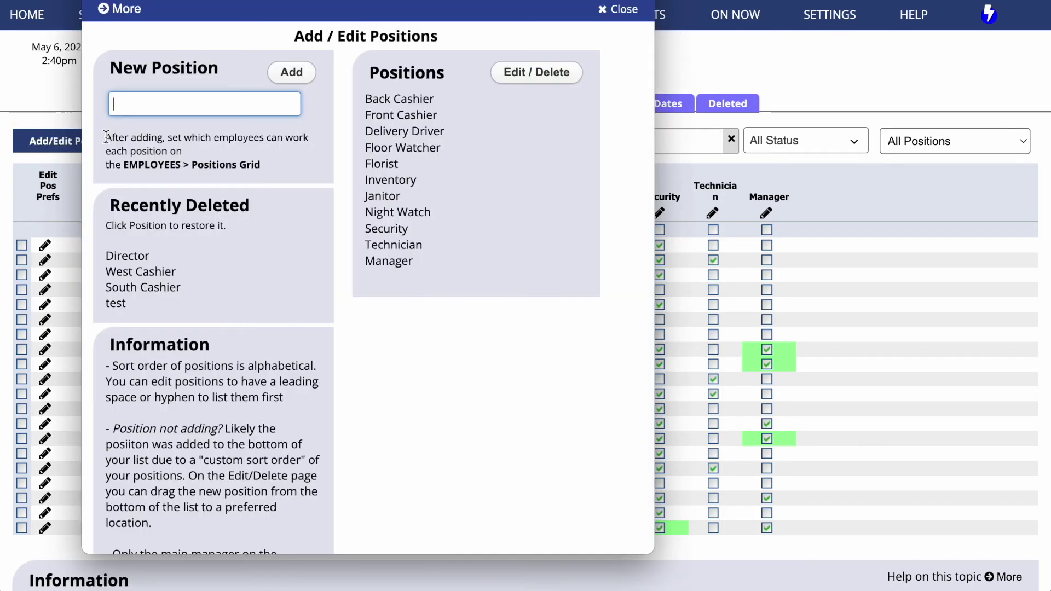
Restore Director from Recently Deleted, confirm, and close the positions window
{"action": "left_click", "coordinate": [140, 257]}
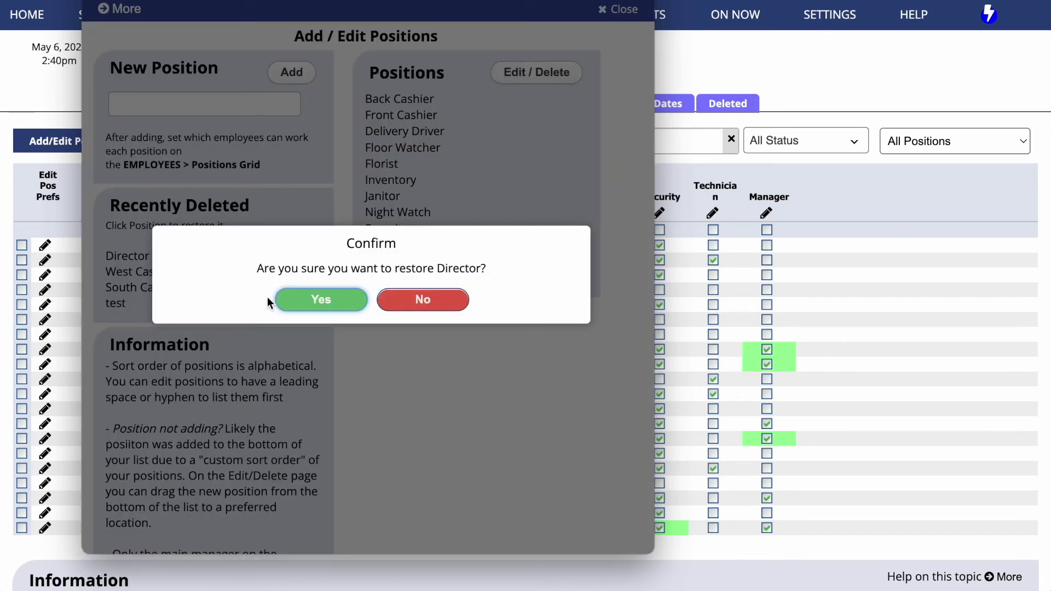
{"action": "left_click", "coordinate": [300, 302]}
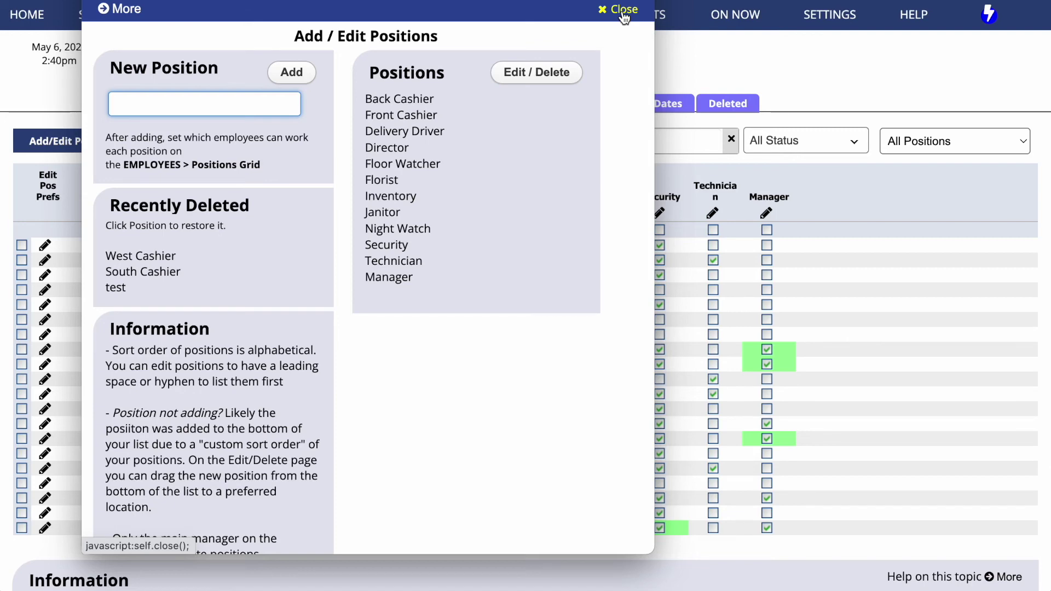
{"action": "left_click", "coordinate": [623, 13]}
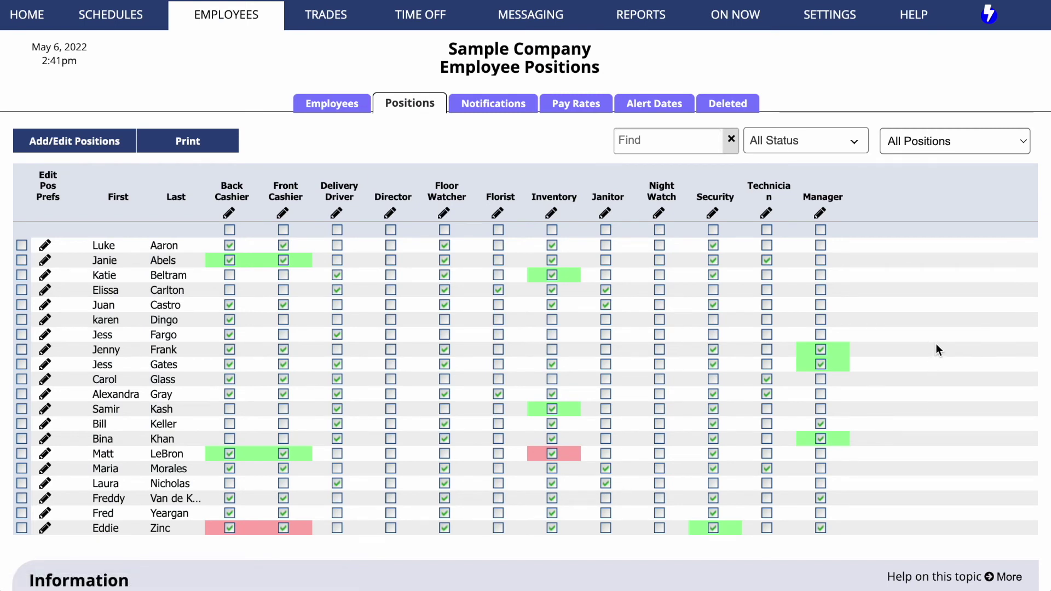
Group Back Cashier and Front Cashier as 'Cashiers' and filter the positions grid to it
{"action": "left_click", "coordinate": [1013, 146]}
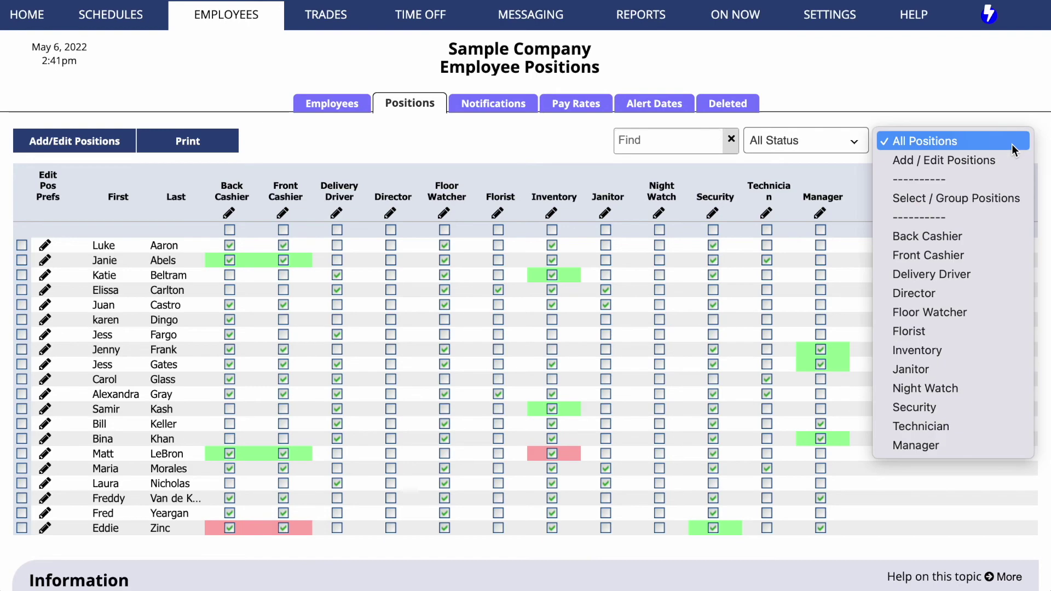
{"action": "left_click", "coordinate": [1011, 200]}
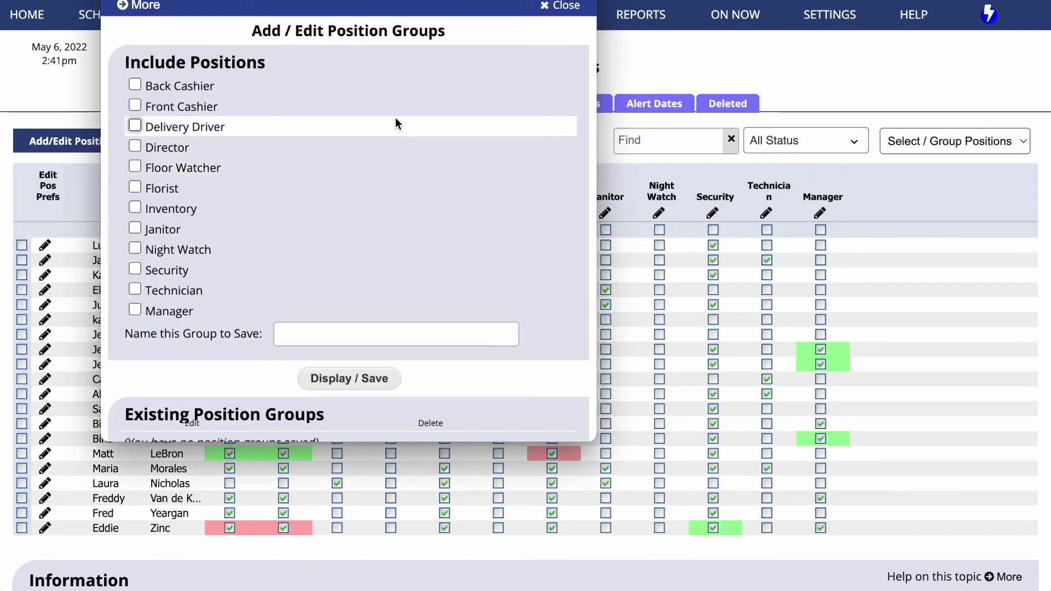
{"action": "left_click", "coordinate": [134, 85]}
{"action": "left_click", "coordinate": [134, 105]}
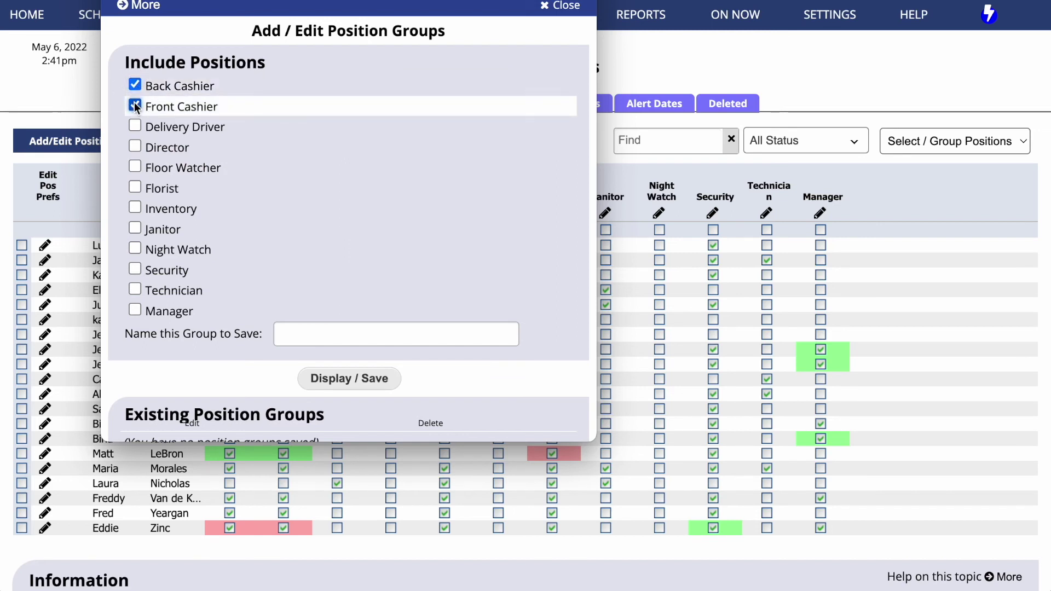
{"action": "left_click", "coordinate": [354, 339]}
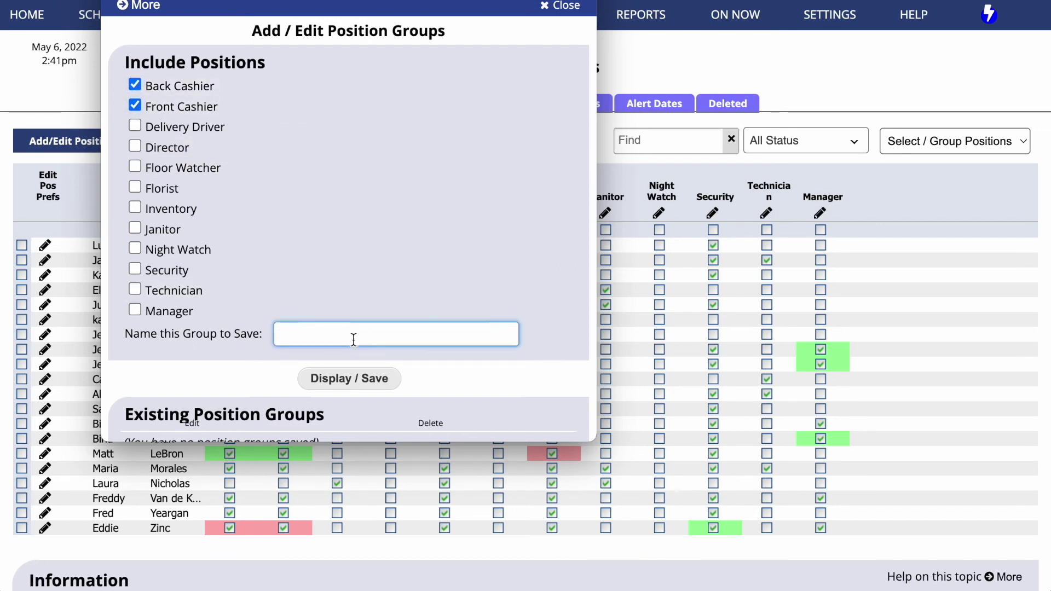
{"action": "type", "text": "Cashiers"}
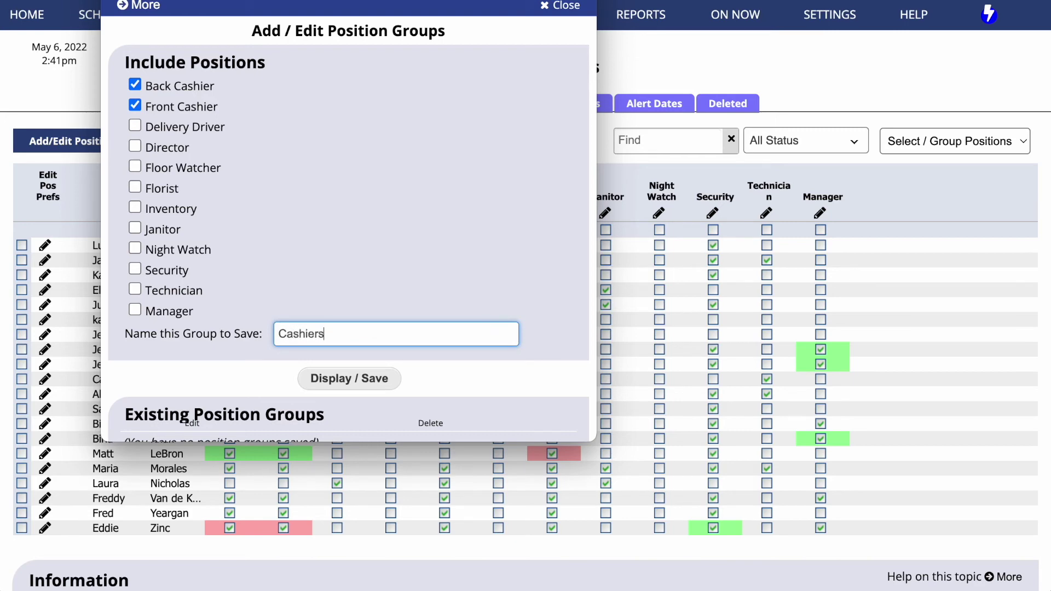
{"action": "left_click", "coordinate": [376, 376]}
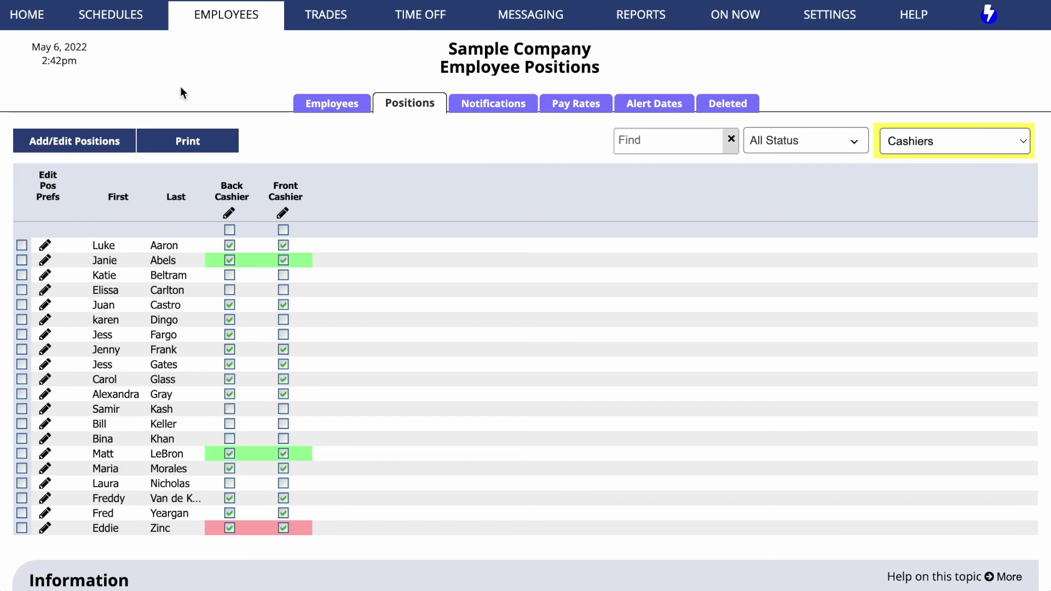
{"action": "mouse_move", "coordinate": [110, 15]}
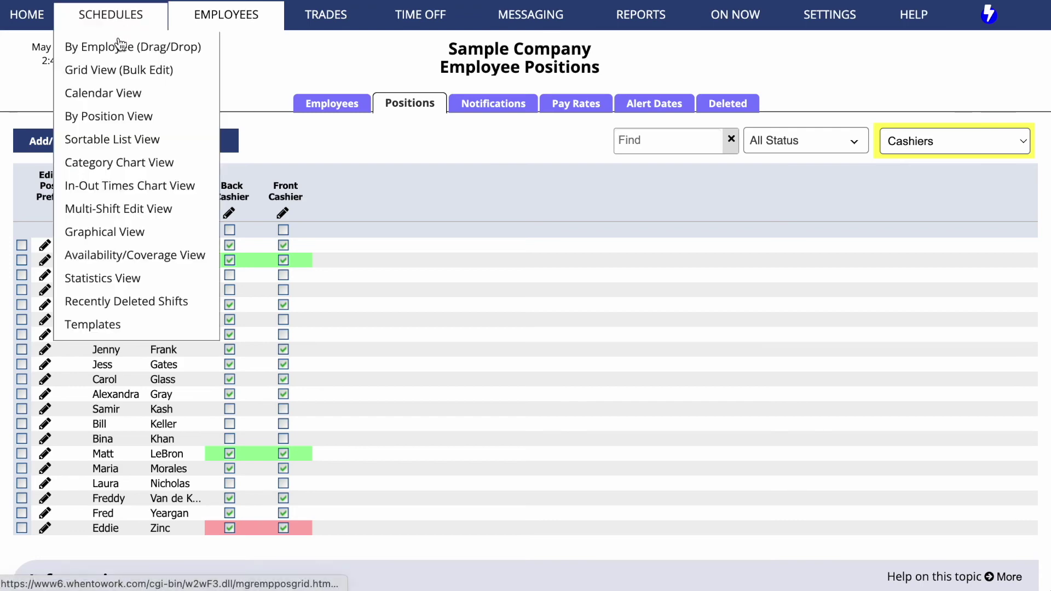
{"action": "mouse_move", "coordinate": [103, 93]}
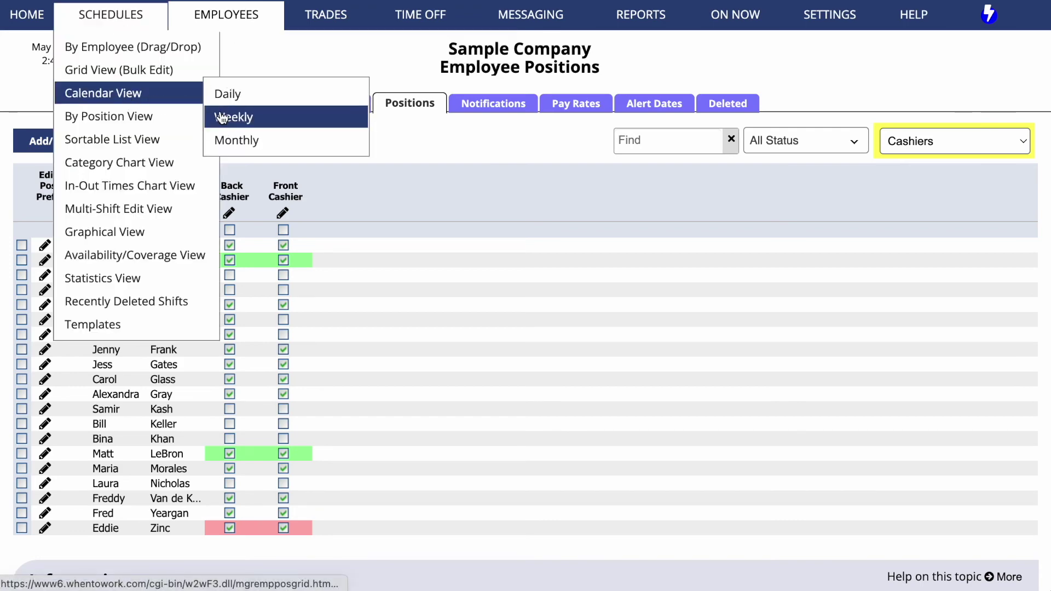
Show the May 9 week as a weekly calendar, filtered to Front Cashier shifts
{"action": "left_click", "coordinate": [222, 118]}
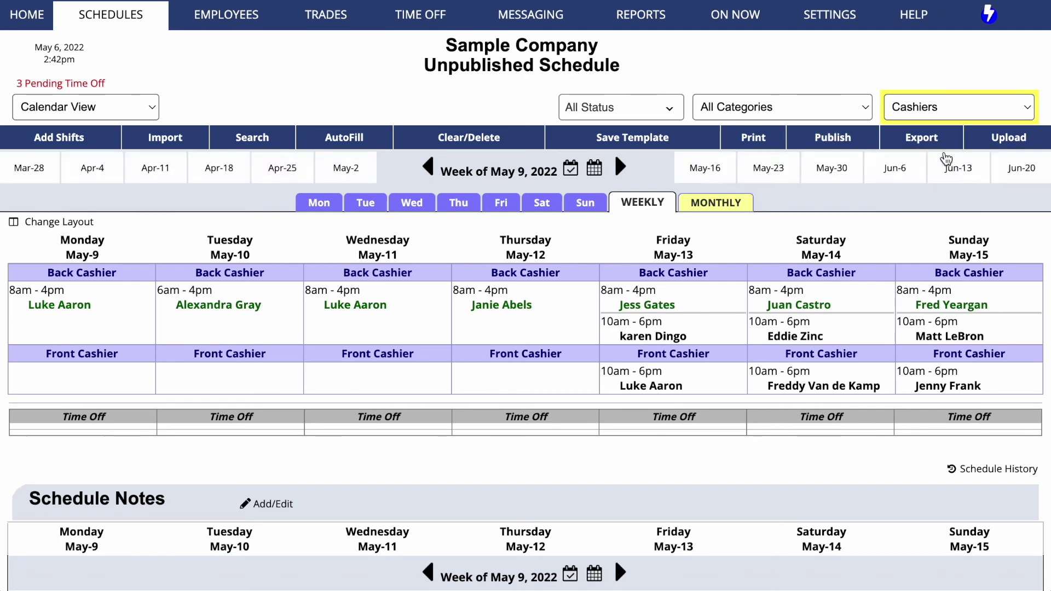
{"action": "left_click", "coordinate": [979, 112]}
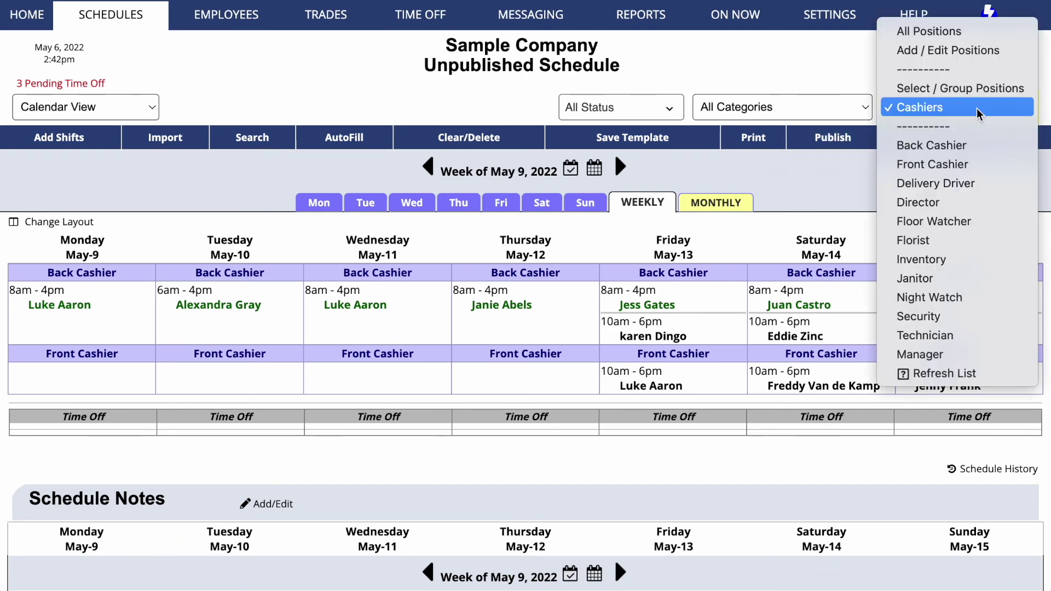
{"action": "left_click", "coordinate": [976, 164]}
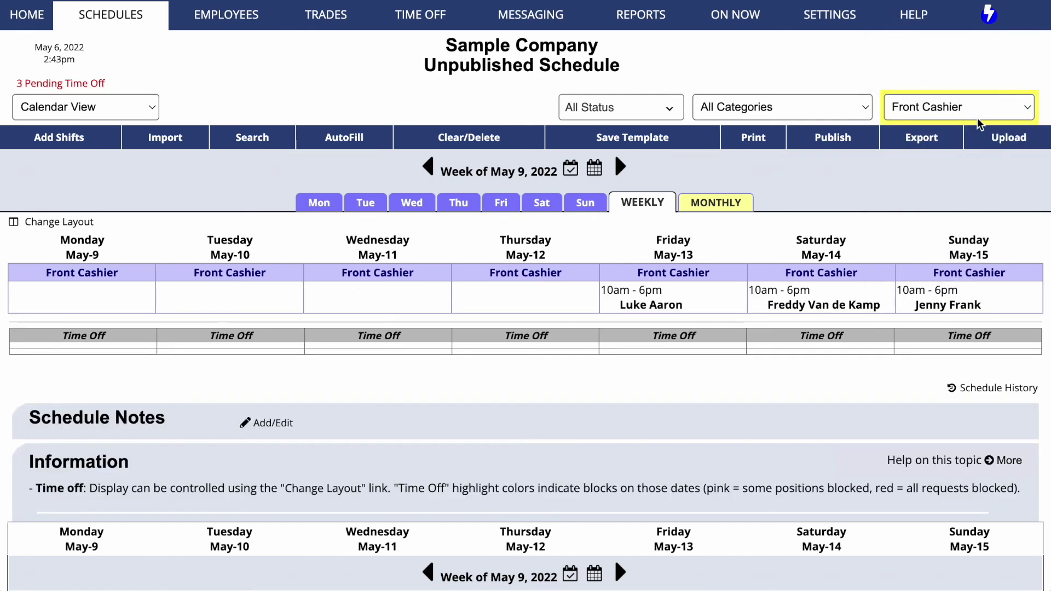
{"action": "left_click", "coordinate": [981, 108]}
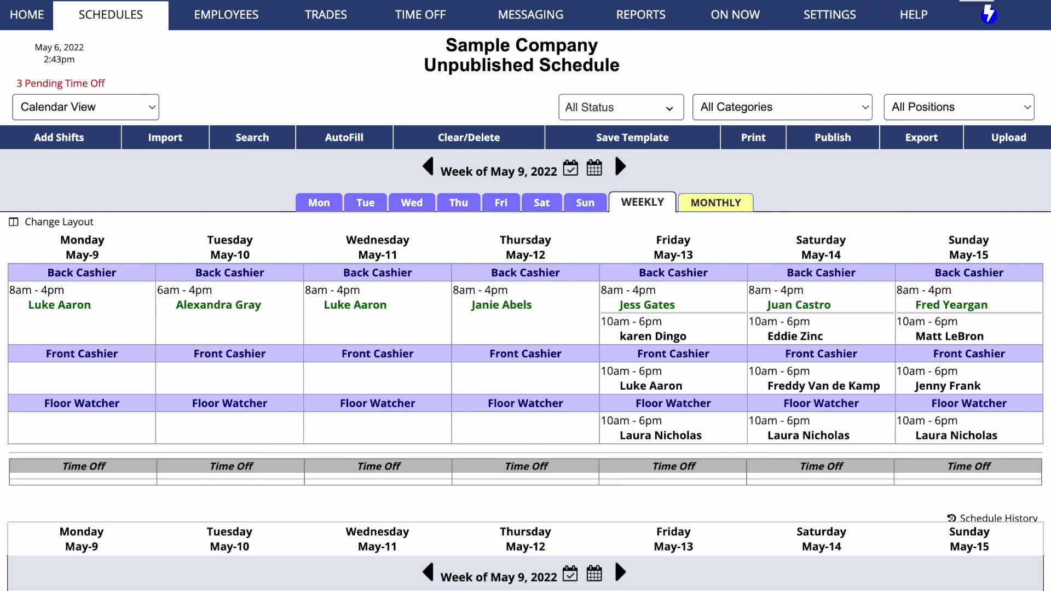
{"action": "mouse_move", "coordinate": [829, 15]}
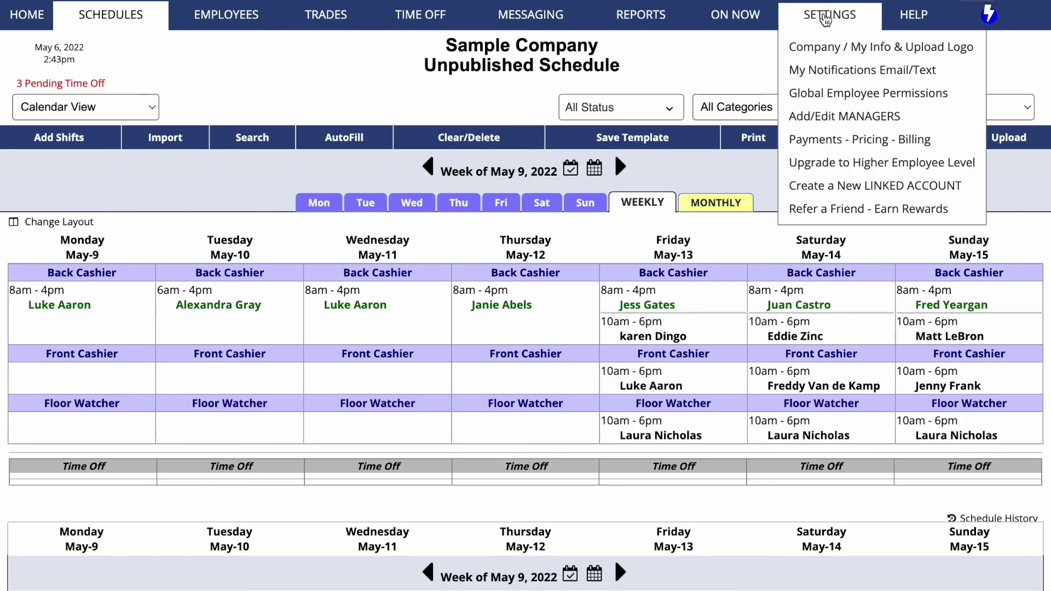
In Global Employee Permissions, allow employees position preferences and position groups in the schedule filter
{"action": "left_click", "coordinate": [830, 93]}
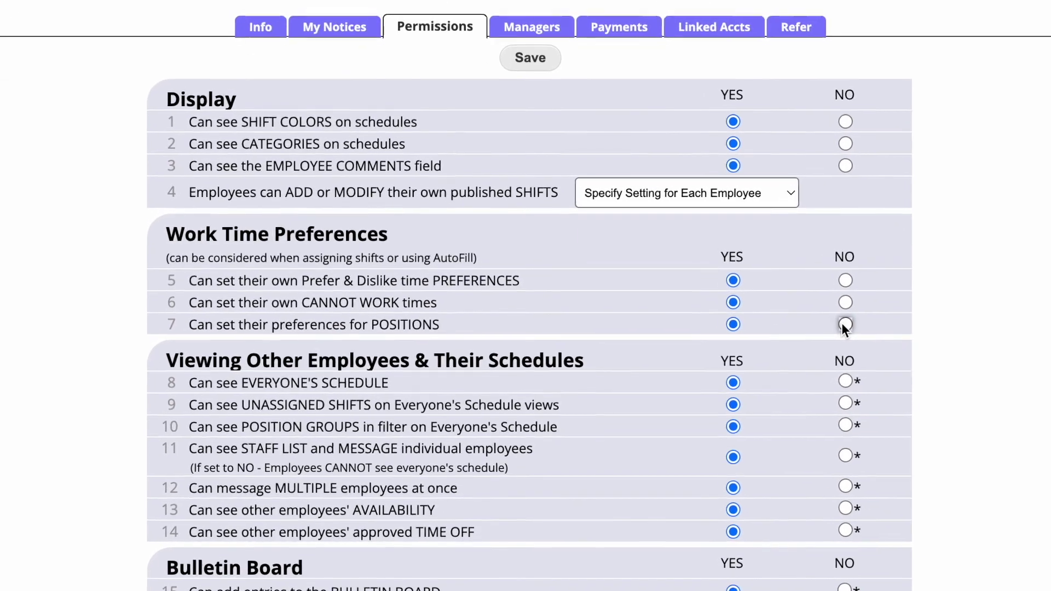
{"action": "left_click", "coordinate": [845, 325]}
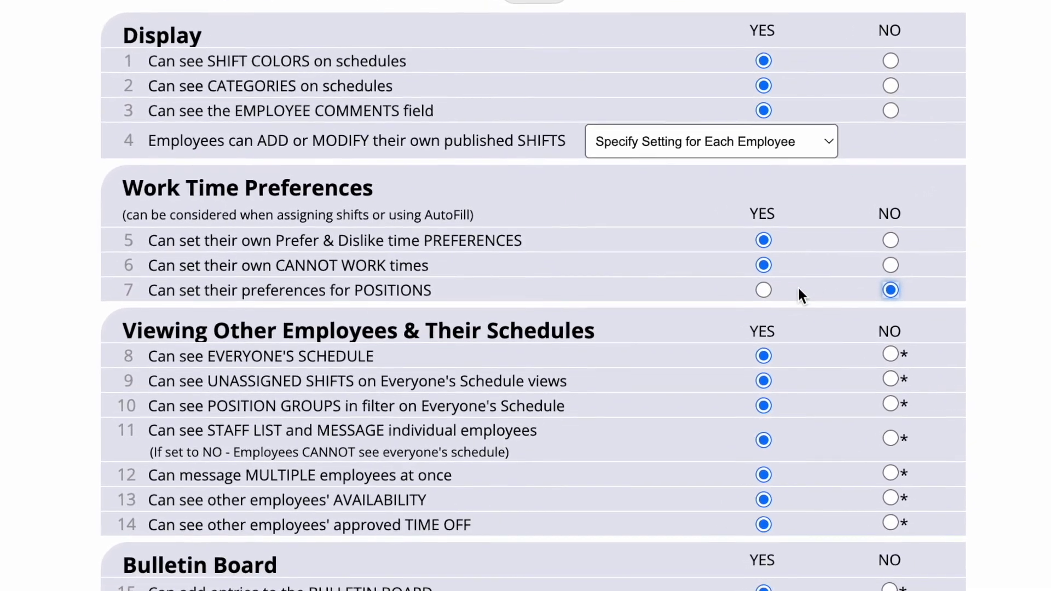
{"action": "left_click", "coordinate": [759, 290]}
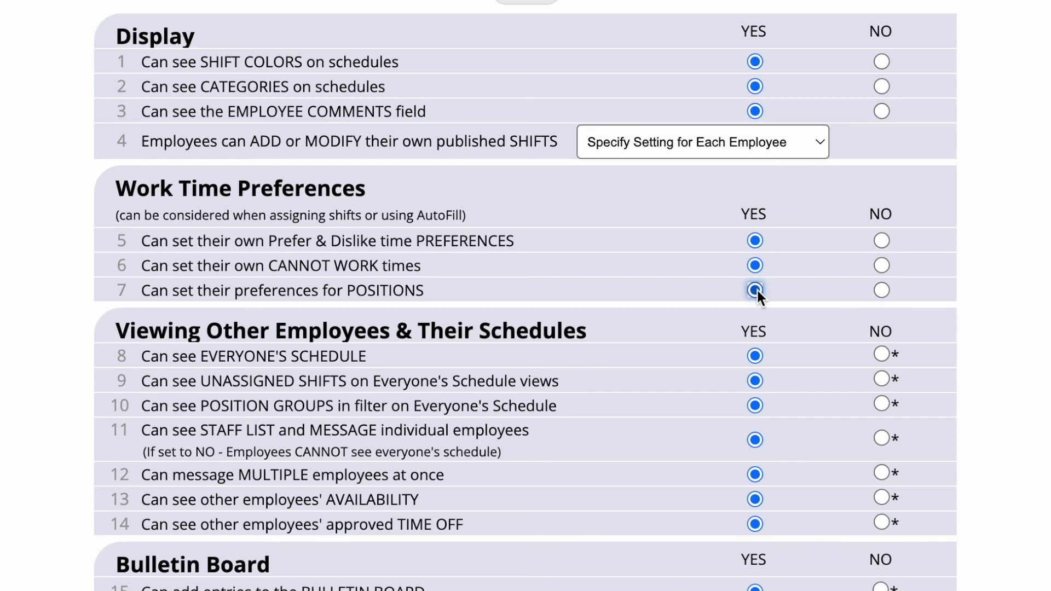
{"action": "left_click", "coordinate": [882, 404]}
{"action": "left_click", "coordinate": [755, 403]}
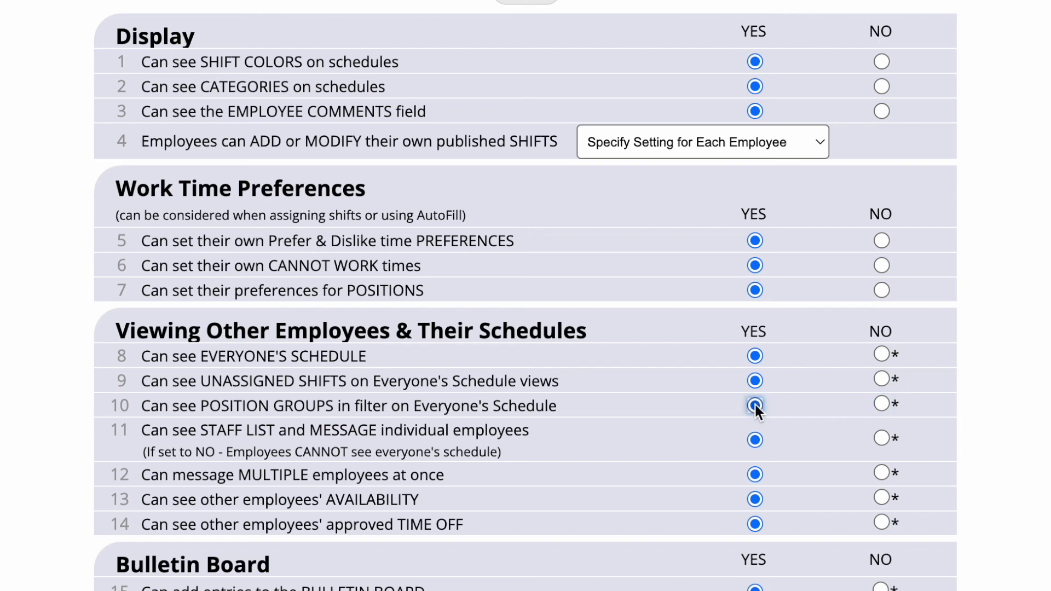